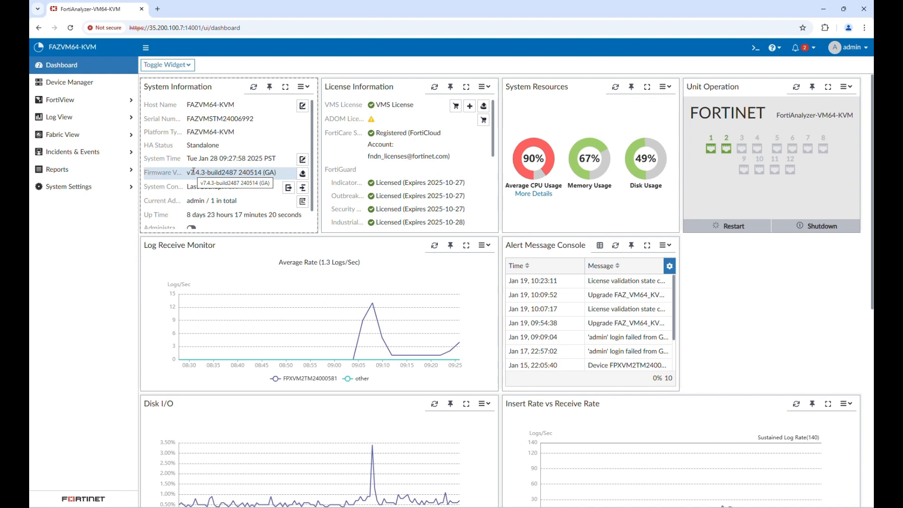
View the logging devices in Device Manager, then open the FortiProxy traffic logs and check their device filter.
left_click(105, 90)
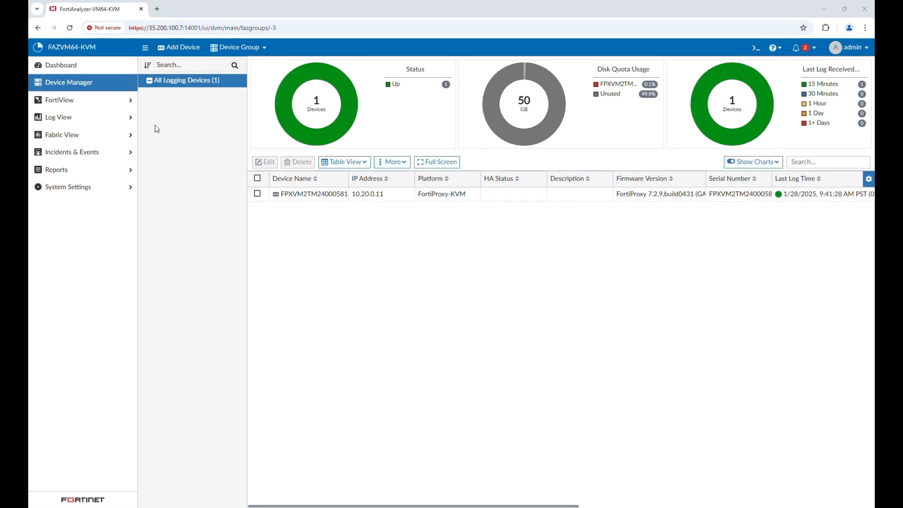
left_click(89, 118)
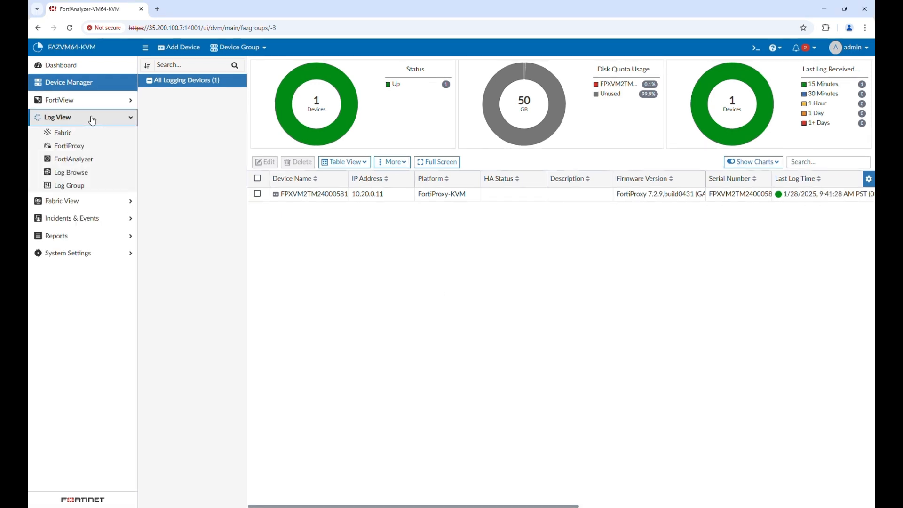
left_click(73, 146)
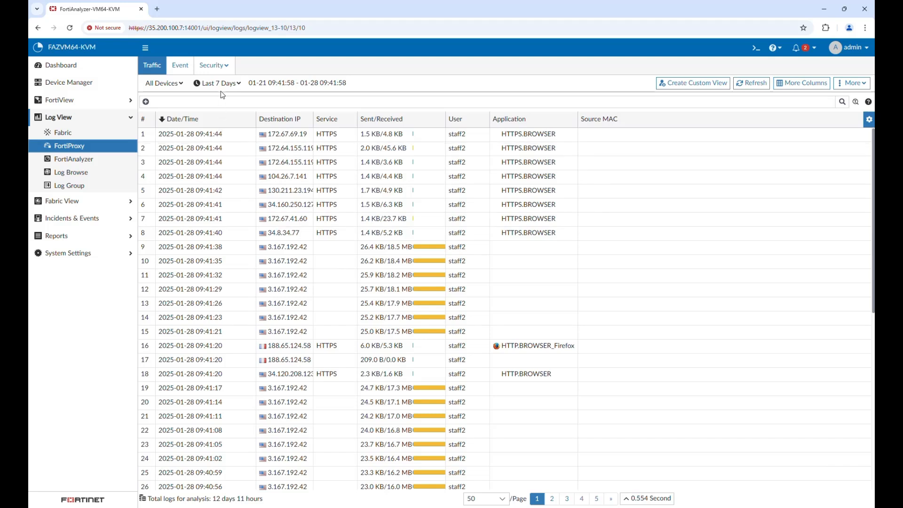
left_click(165, 84)
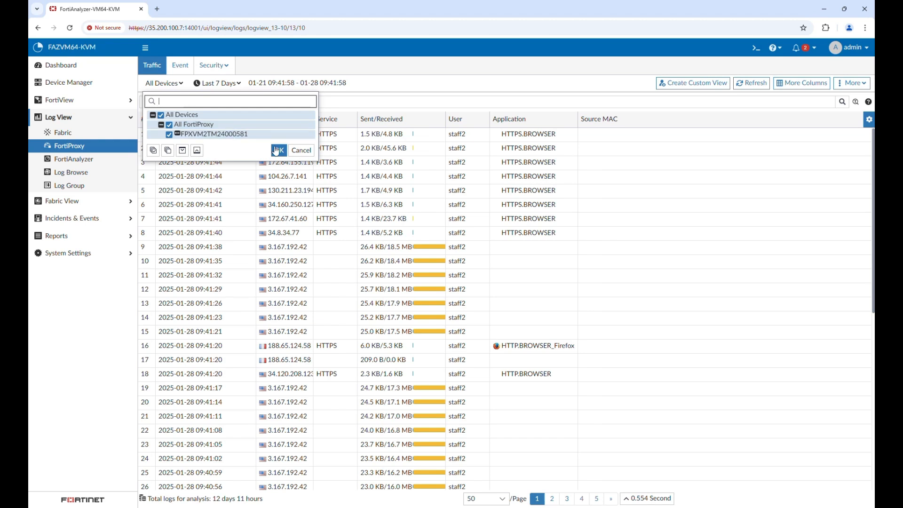
left_click(301, 149)
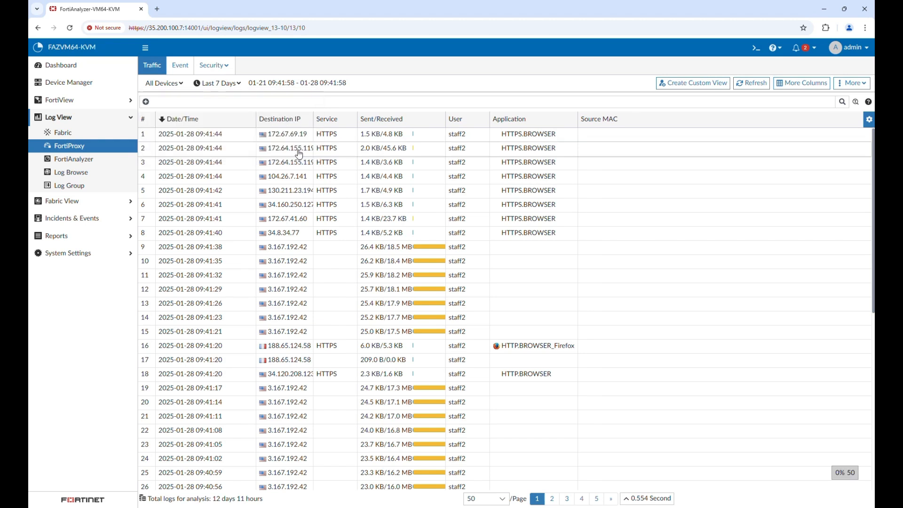
Browse the FortiProxy event logs and the SSL and Web Filter security logs.
left_click(181, 66)
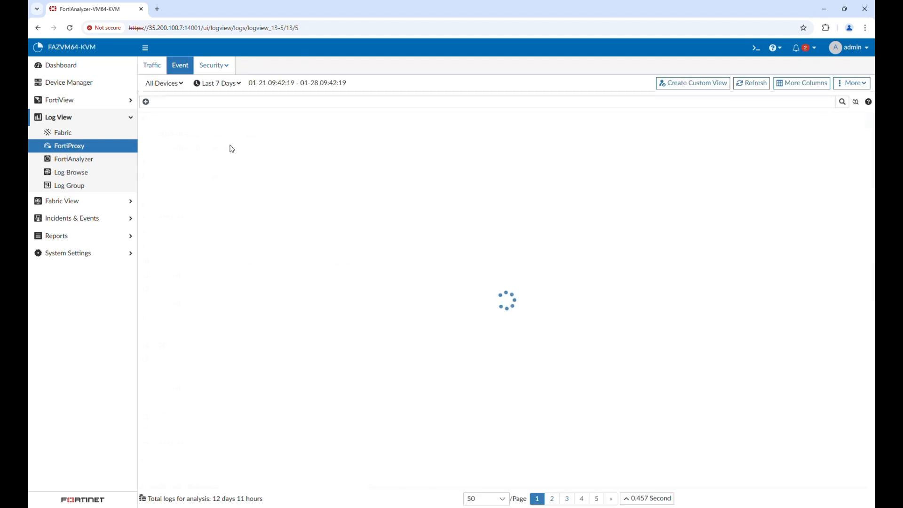
left_click(217, 66)
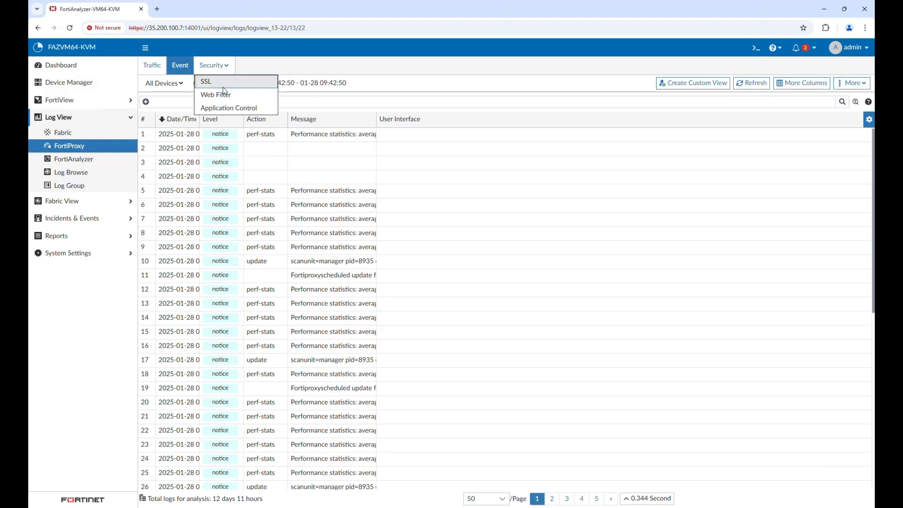
left_click(225, 85)
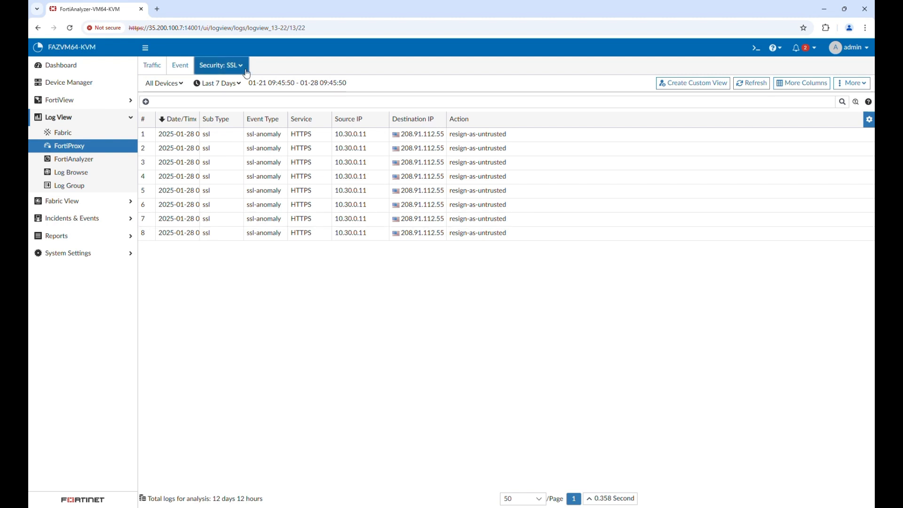
left_click(237, 76)
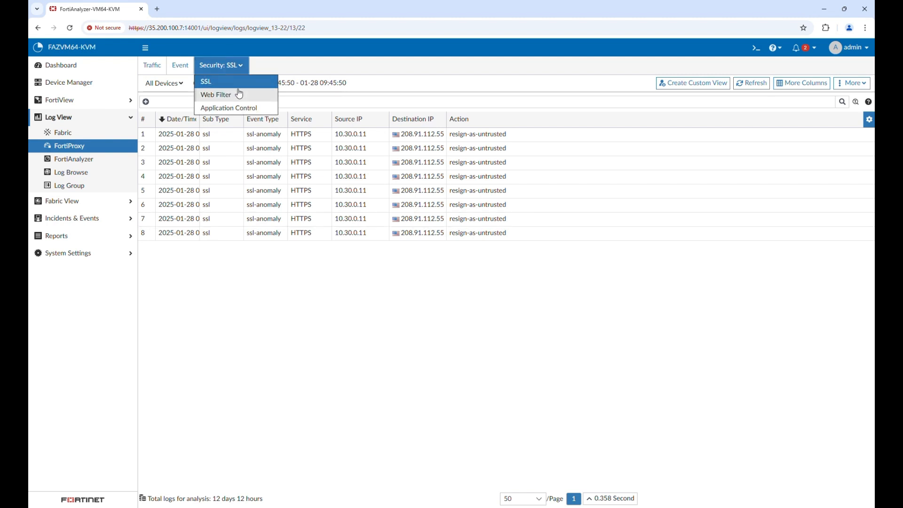
left_click(240, 94)
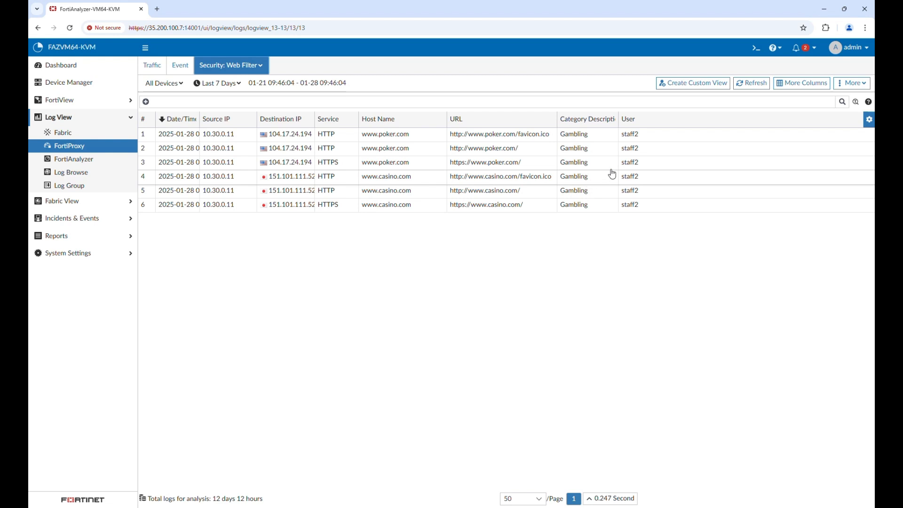
Add the Action column to the Web Filter security log table.
left_click(806, 83)
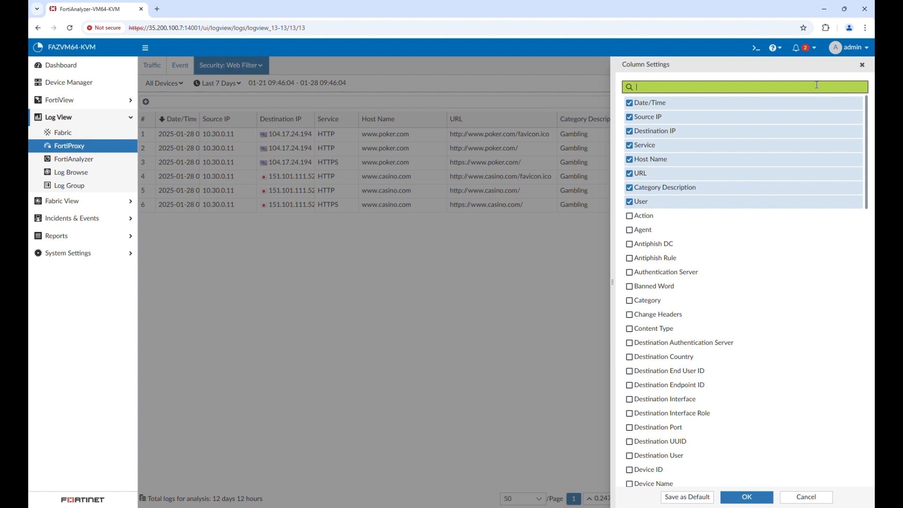
type("action")
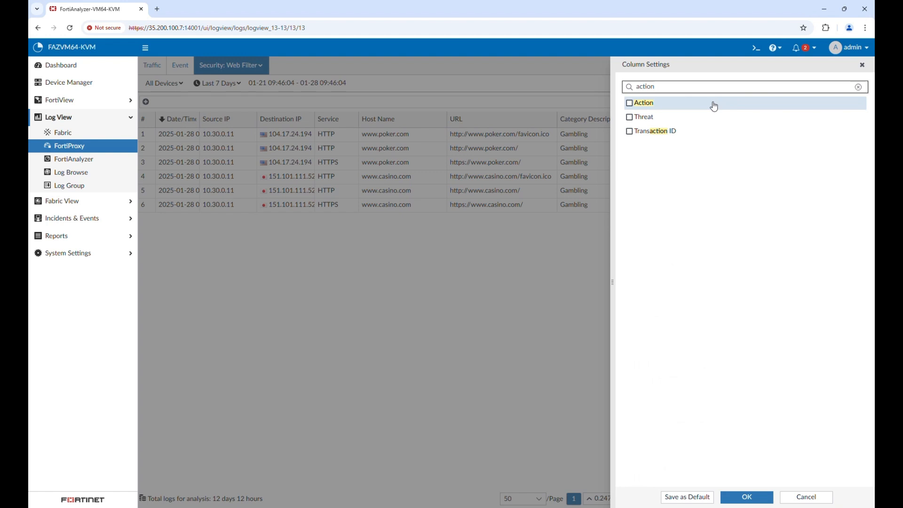
left_click(684, 108)
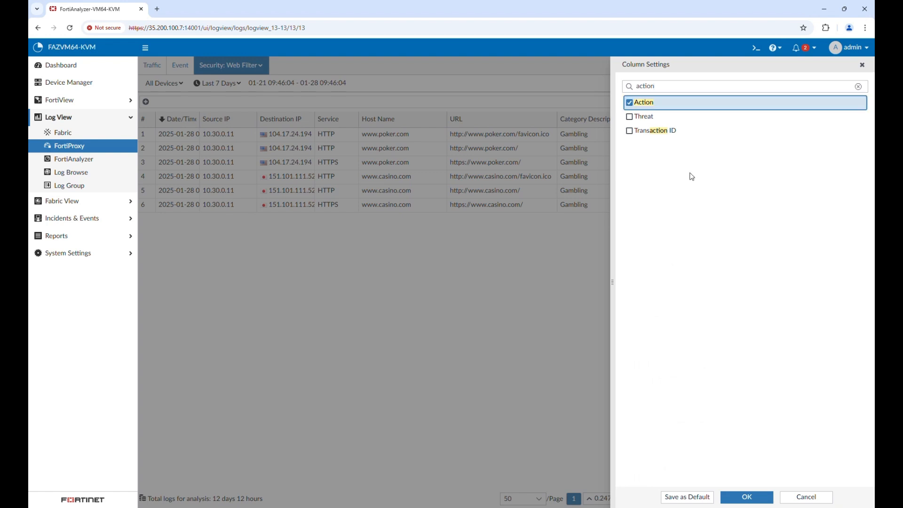
left_click(745, 495)
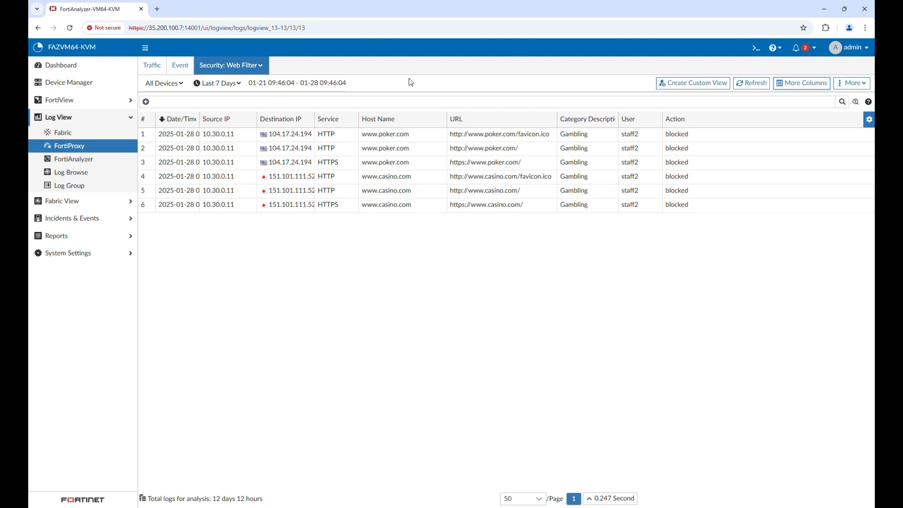
Examine the FortiProxy Application Control security logs.
left_click(239, 71)
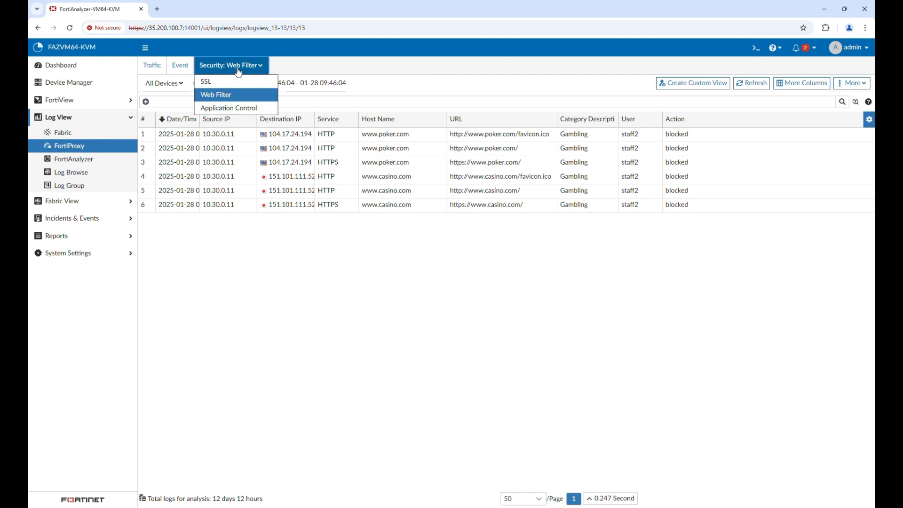
left_click(257, 108)
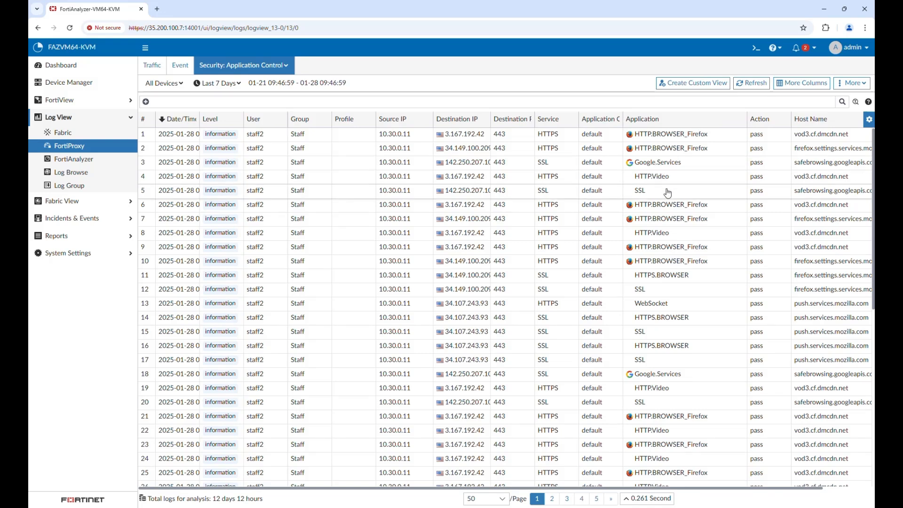
scroll(661, 291, "down", 1)
scroll(661, 292, "up", 1)
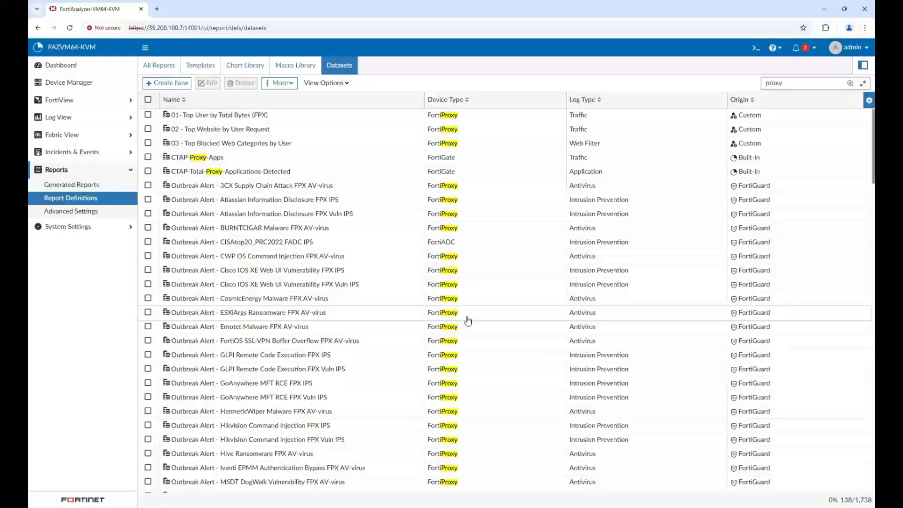
In the FortiProxy traffic logs, remove the Source MAC column from the table and add the Host Name column.
left_click(91, 125)
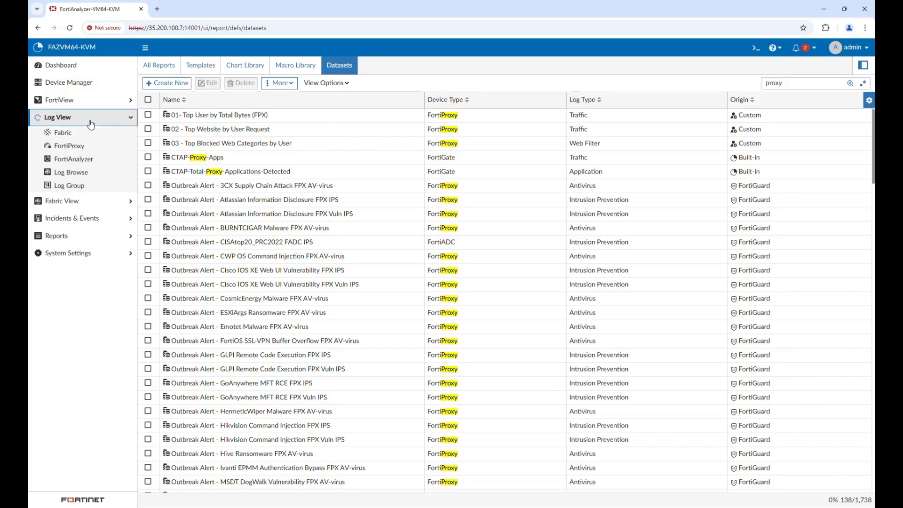
left_click(82, 149)
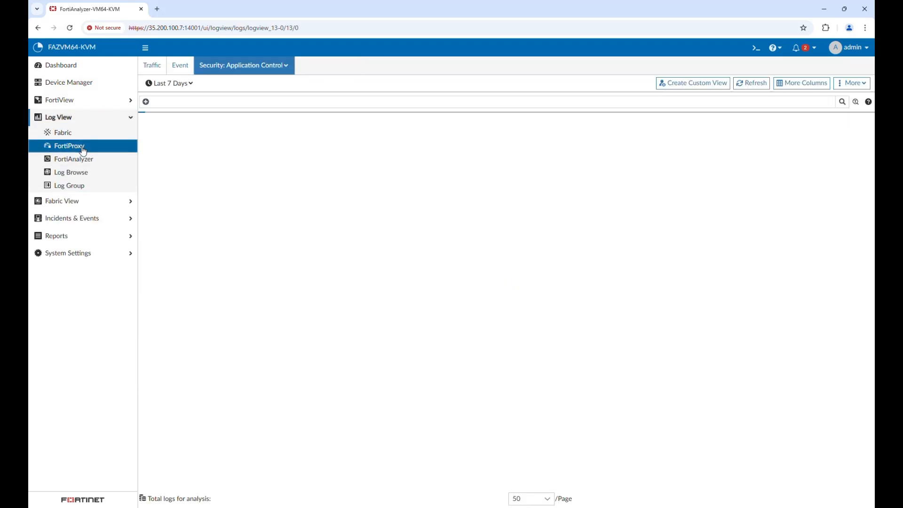
left_click(154, 67)
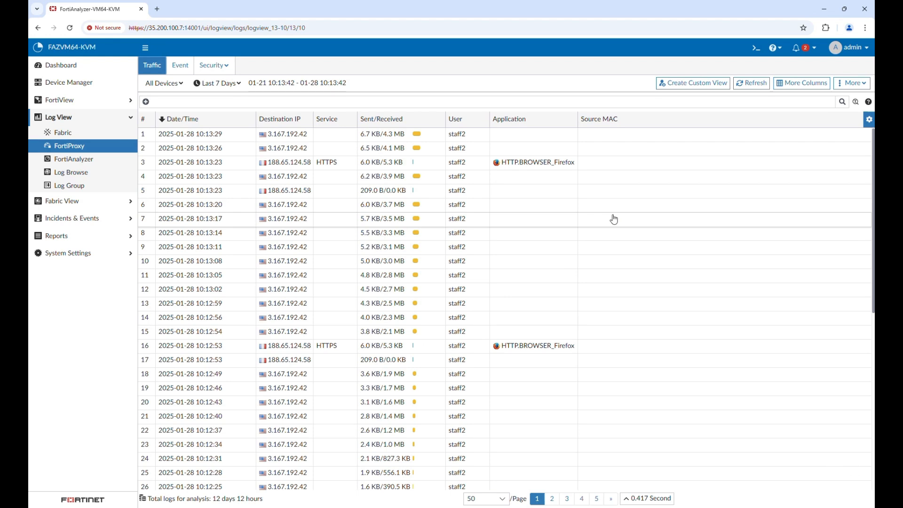
left_click(795, 83)
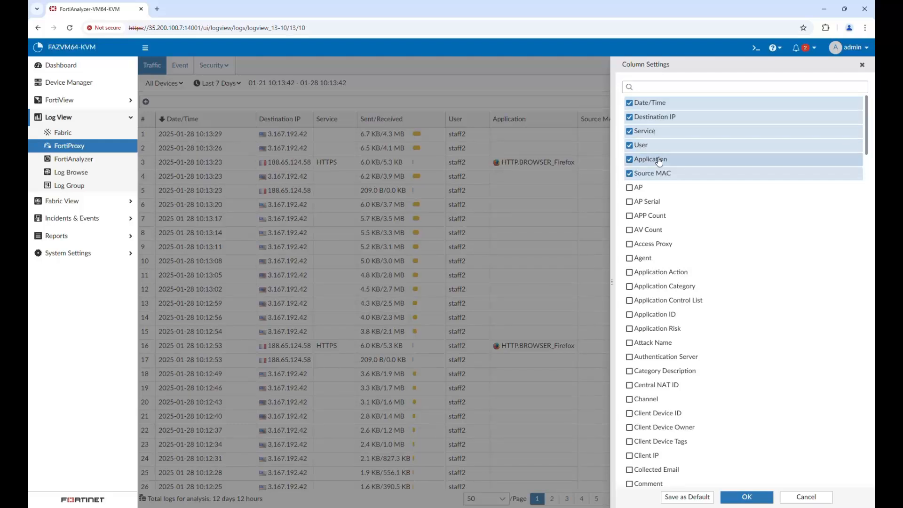
left_click(669, 178)
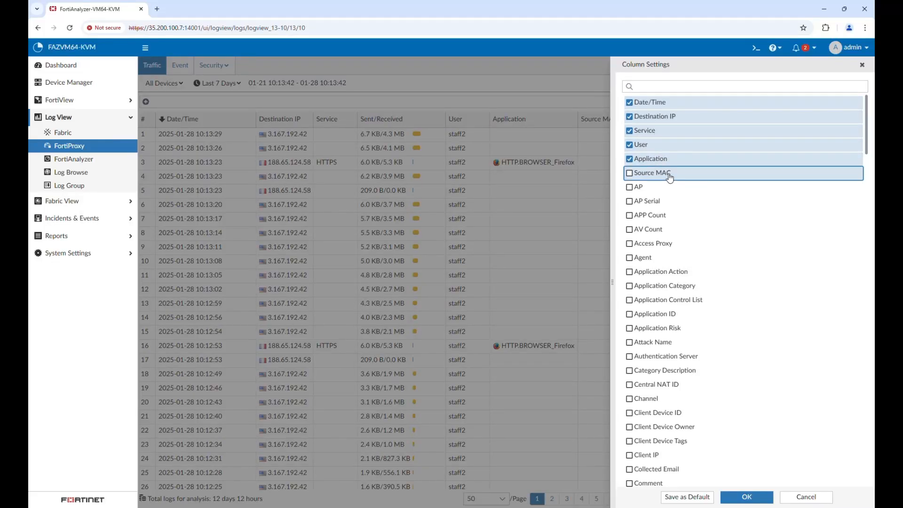
left_click(690, 85)
type("hostn")
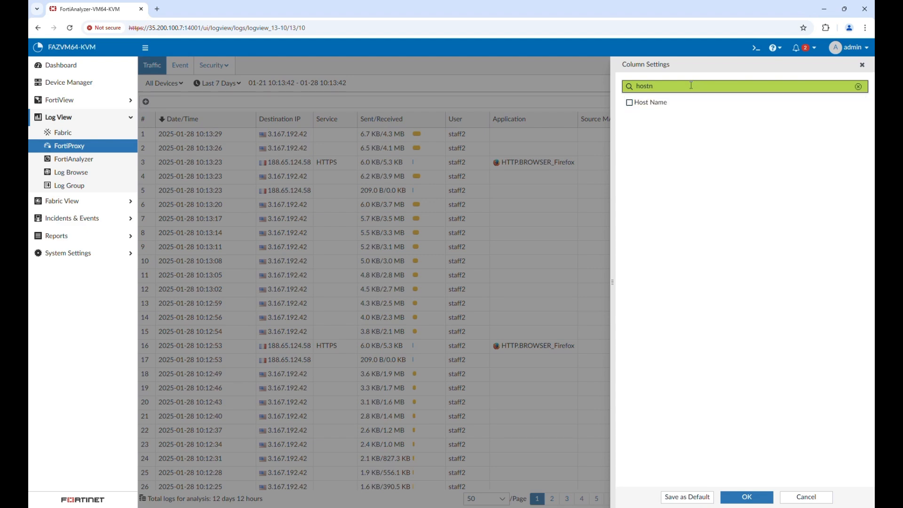
left_click(659, 102)
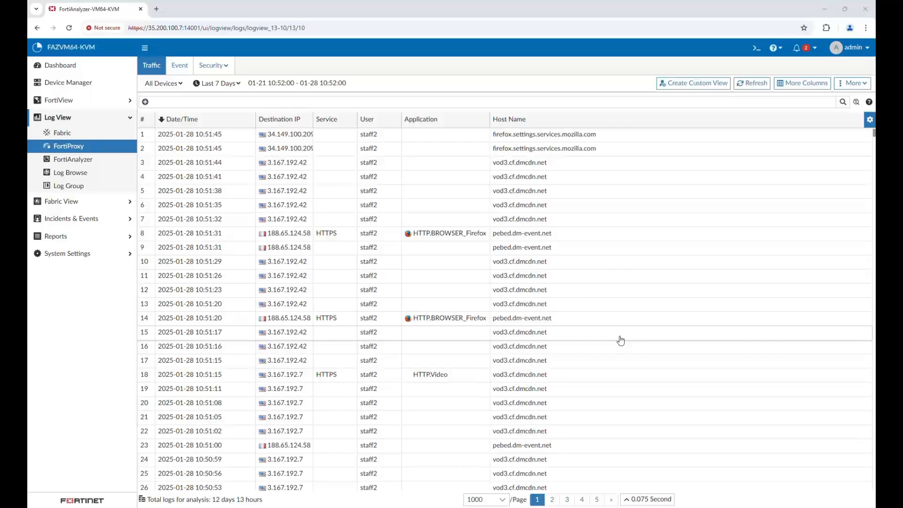
Start a Chart Builder chart from the traffic logs and include the Application and Host Name columns.
left_click(851, 83)
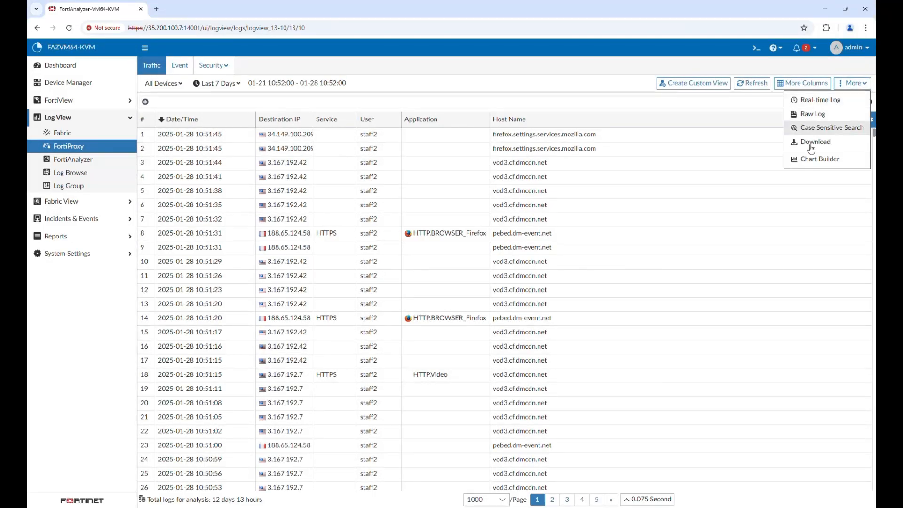
left_click(822, 160)
left_click(821, 165)
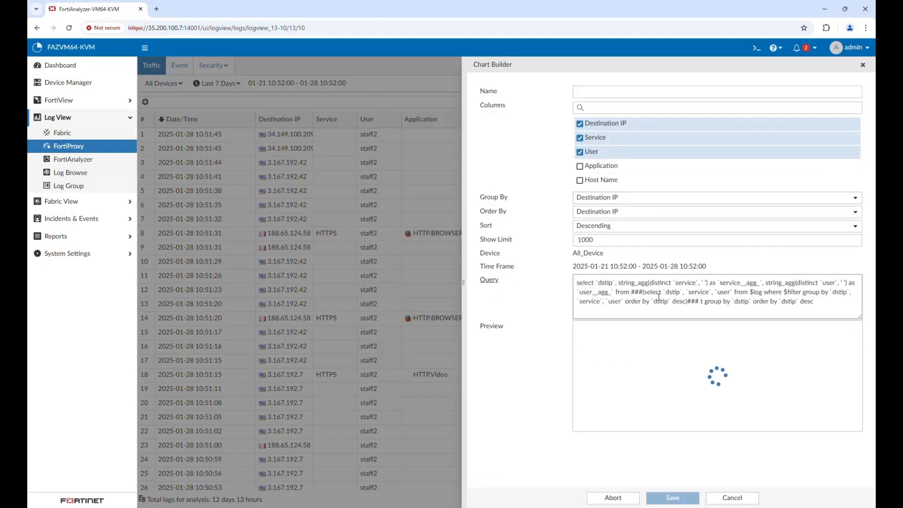
left_click(592, 167)
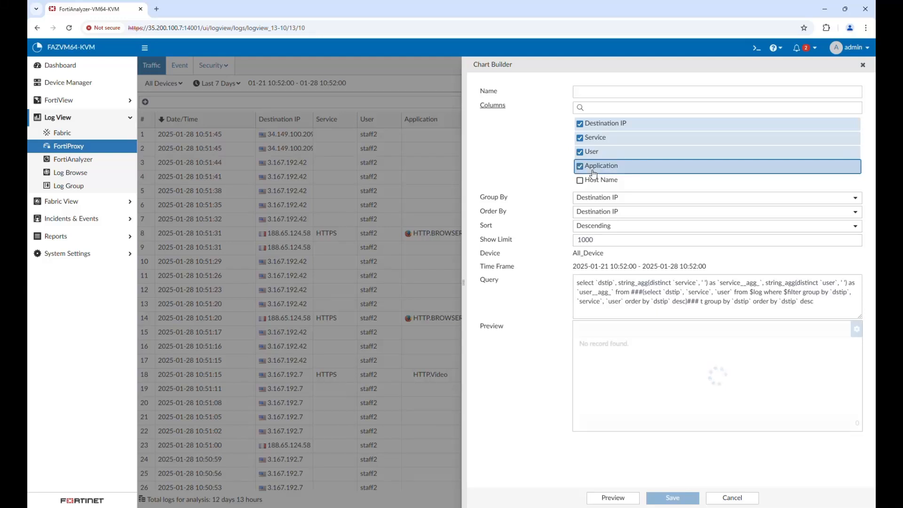
left_click(599, 180)
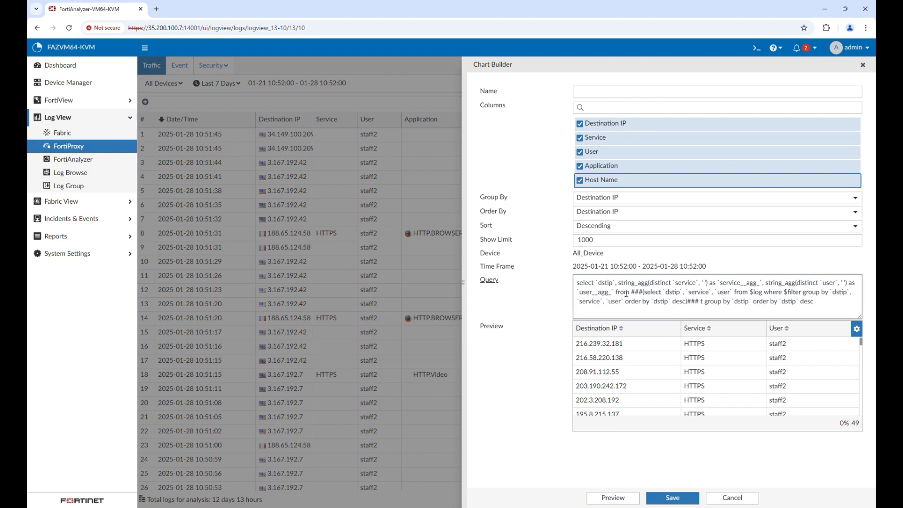
Name the chart Destination_IP_User_dataset, save it and close the Chart Builder.
left_click(593, 91)
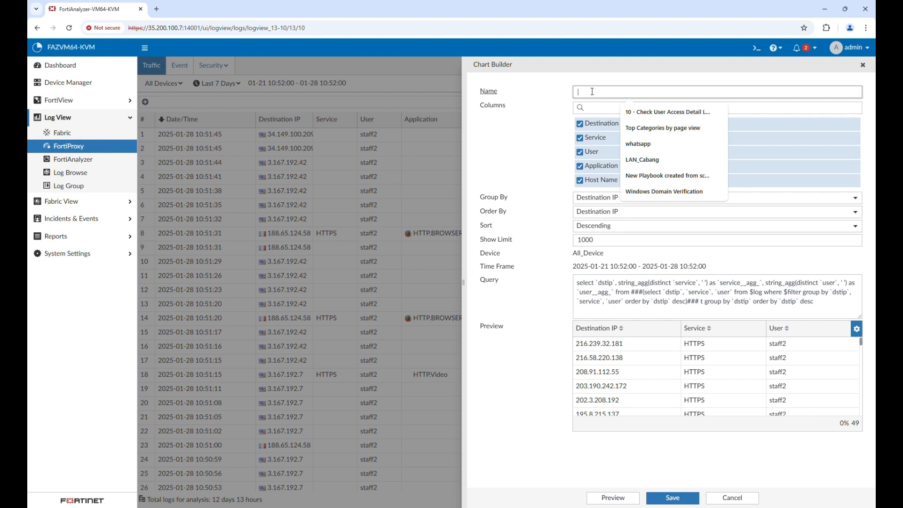
type("Dest")
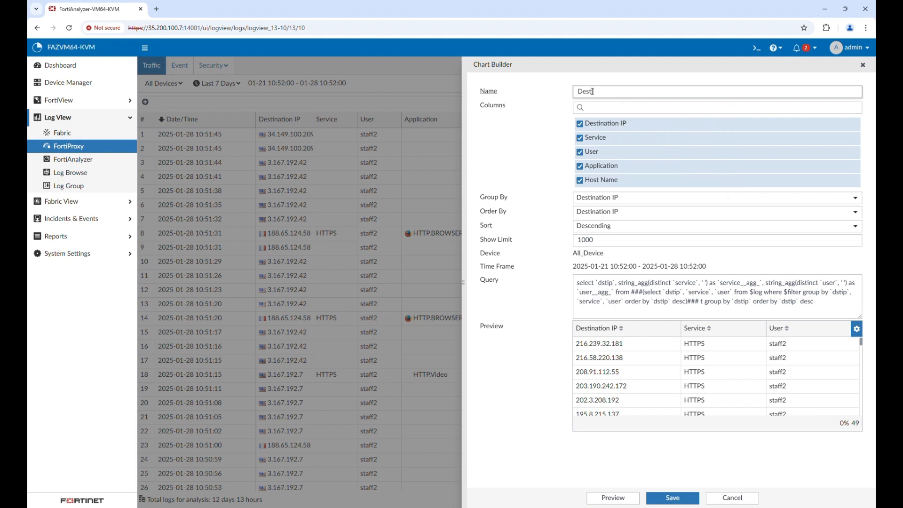
type("ination_IP_User")
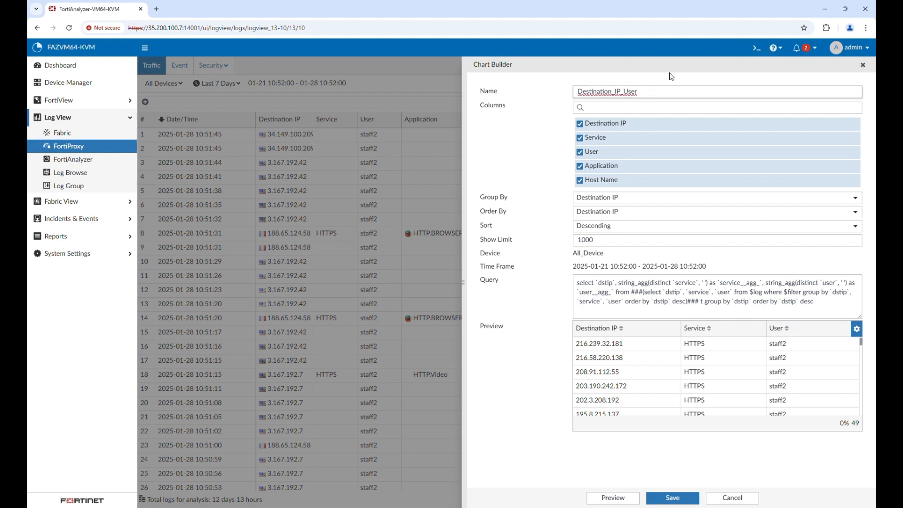
type("_dataset")
left_click(676, 501)
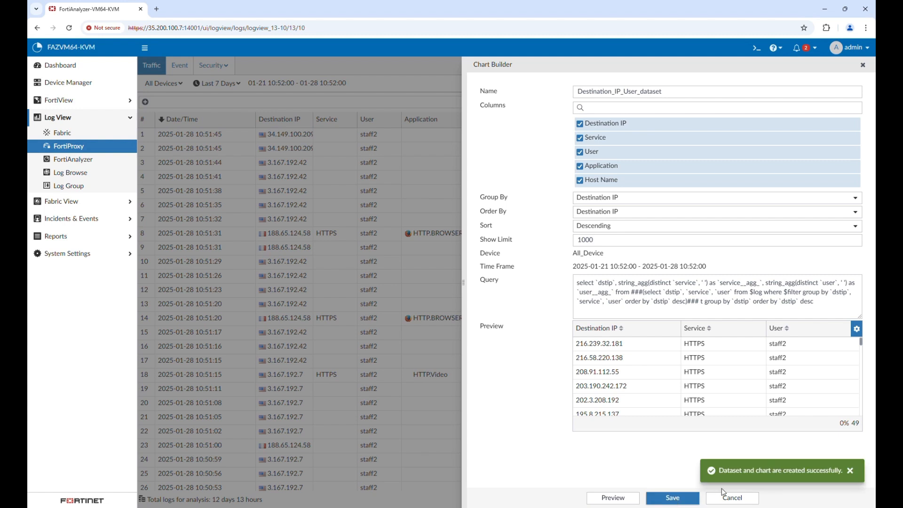
left_click(849, 470)
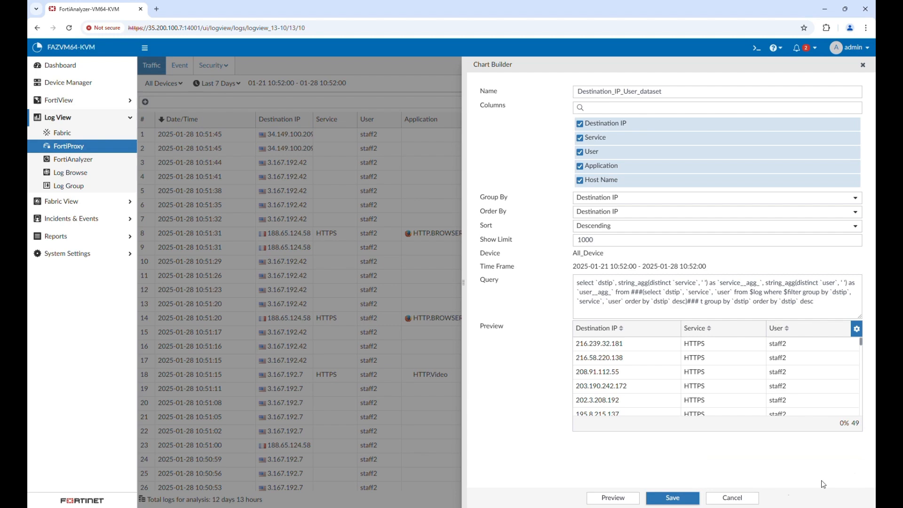
left_click(732, 498)
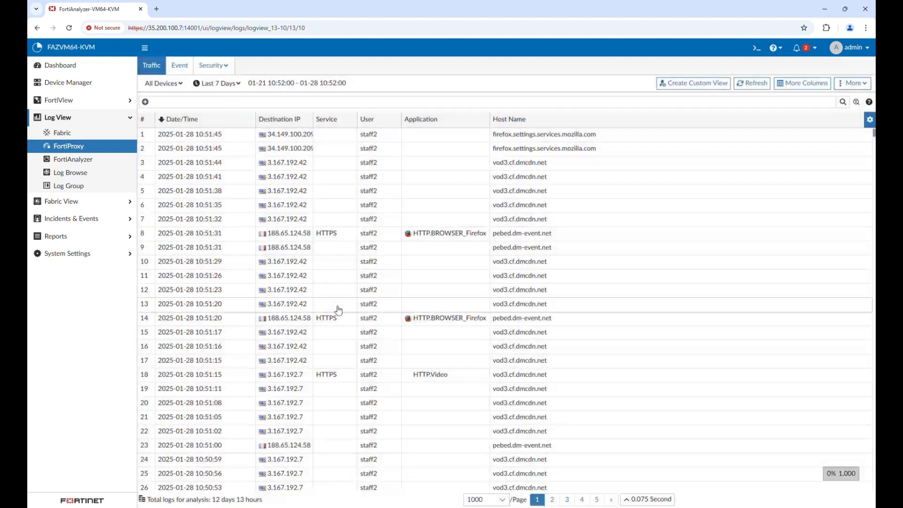
Find Destination_IP_User_dataset among the report datasets by searching for "destination" and open it for editing.
left_click(95, 243)
left_click(96, 198)
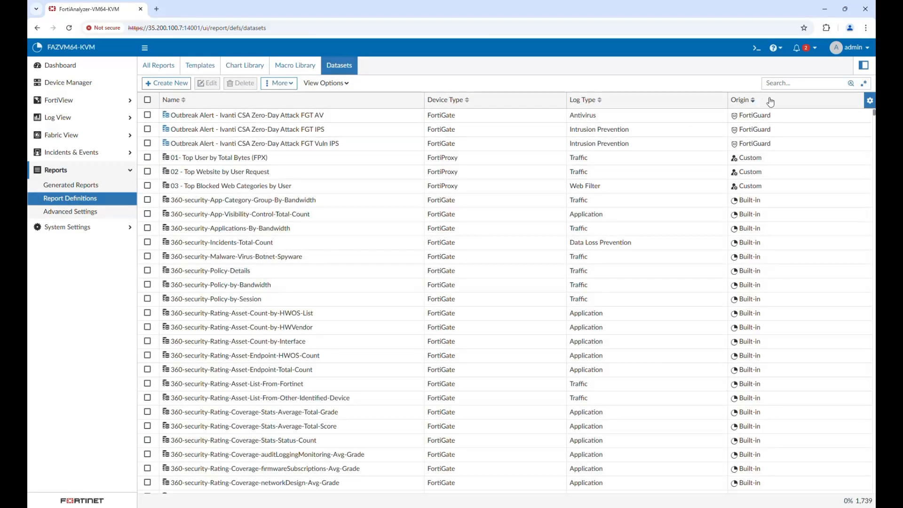
left_click(796, 85)
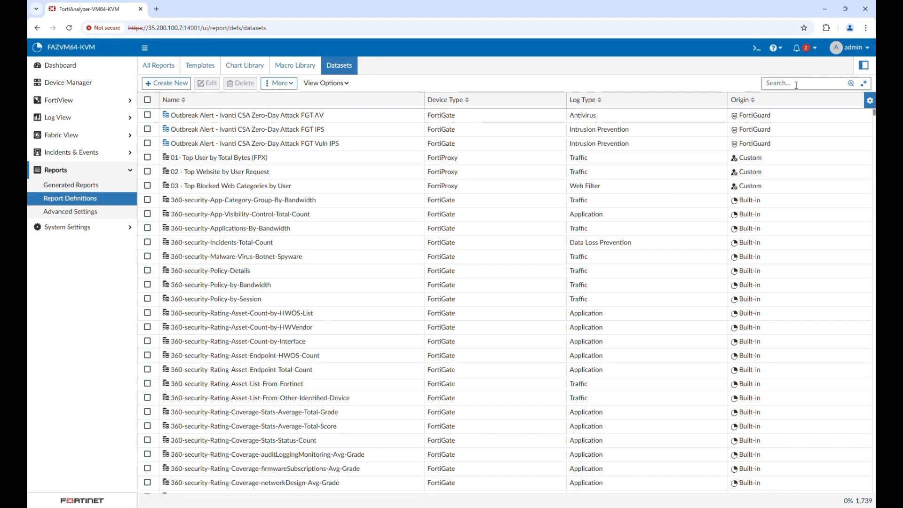
type("destination")
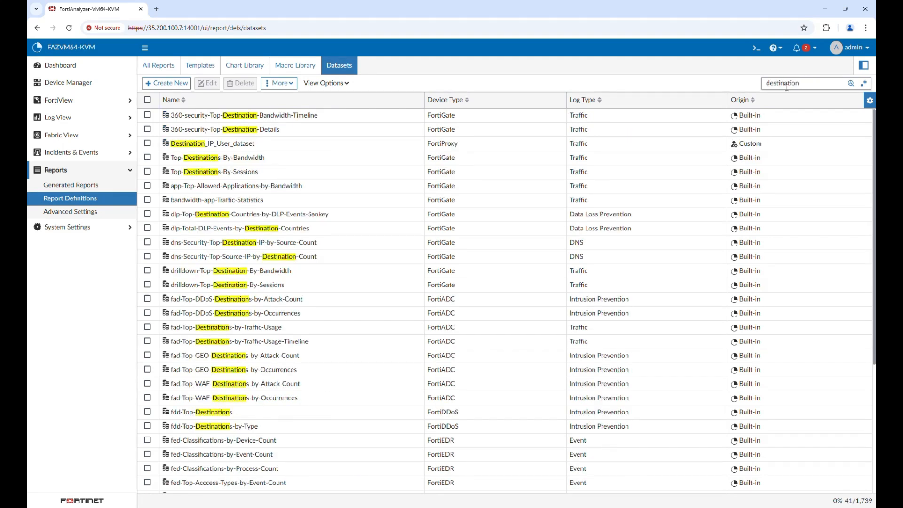
left_click(270, 148)
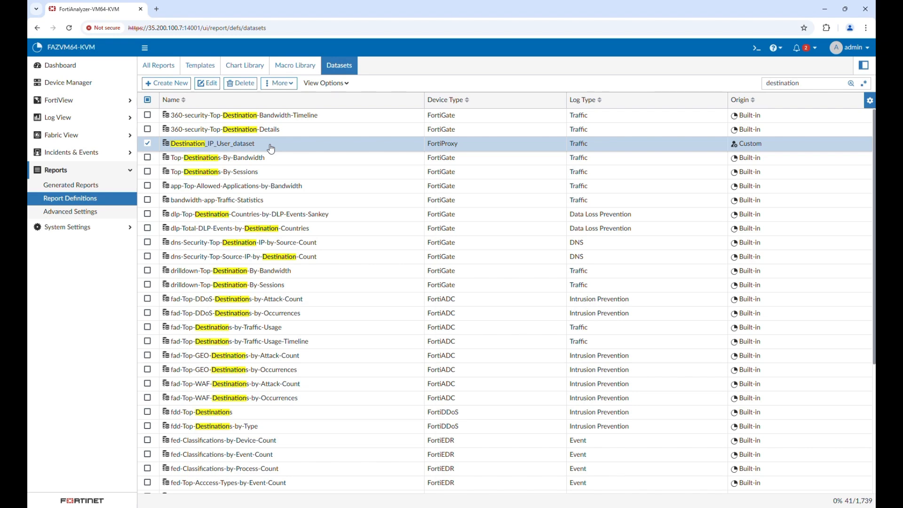
right_click(277, 146)
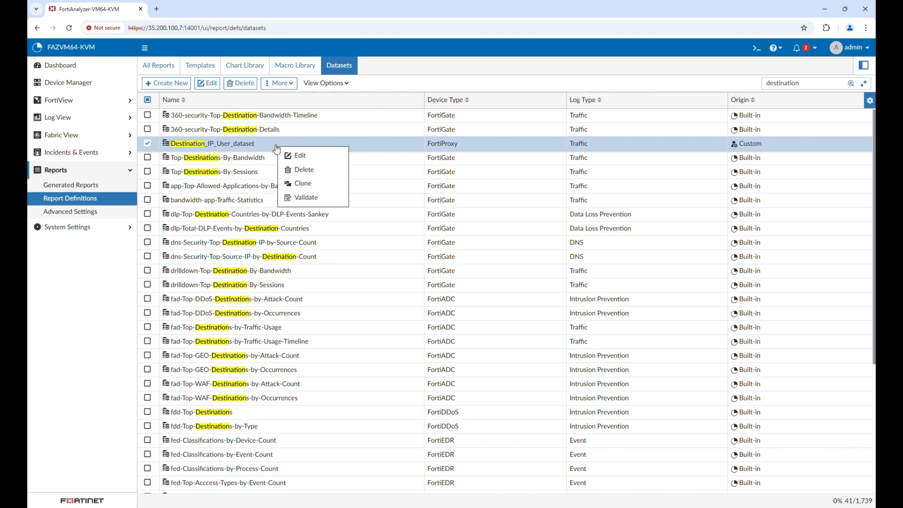
left_click(300, 156)
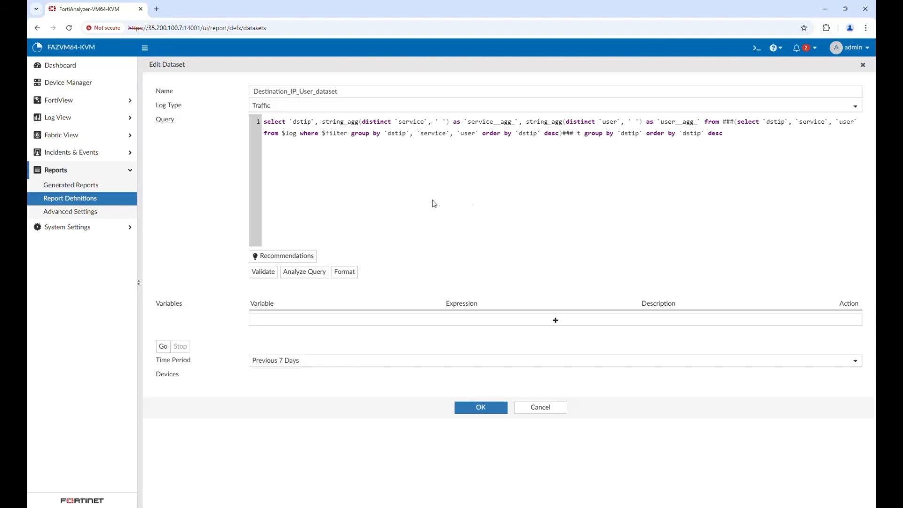
Format the SQL query of Destination_IP_User_dataset and read through it.
left_click(353, 274)
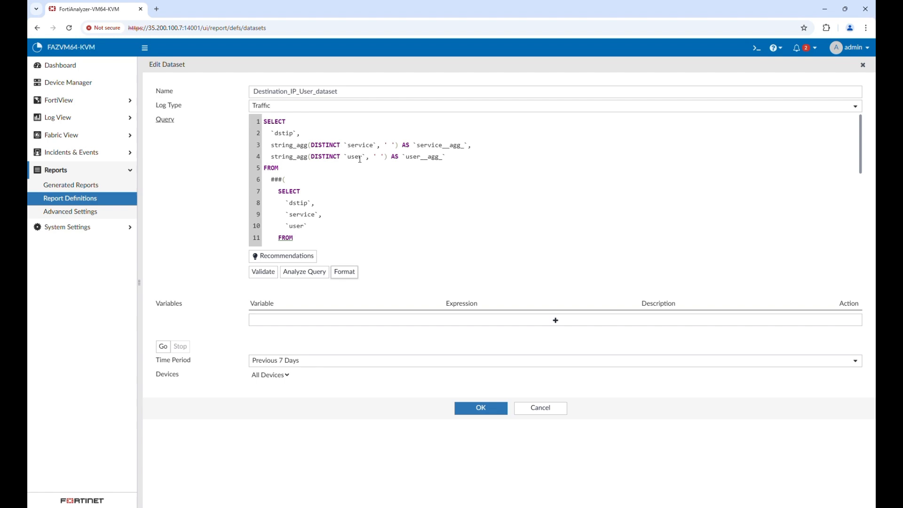
scroll(359, 159, "down", 4)
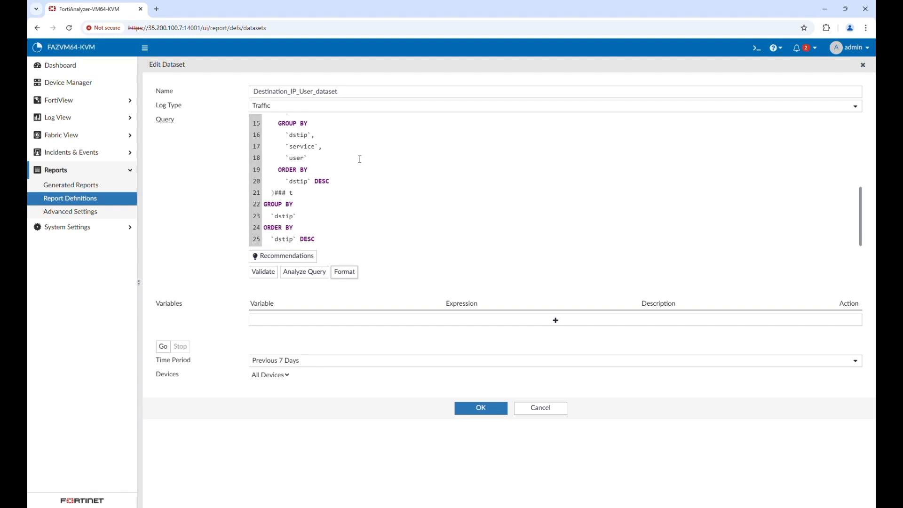
scroll(360, 160, "up", 4)
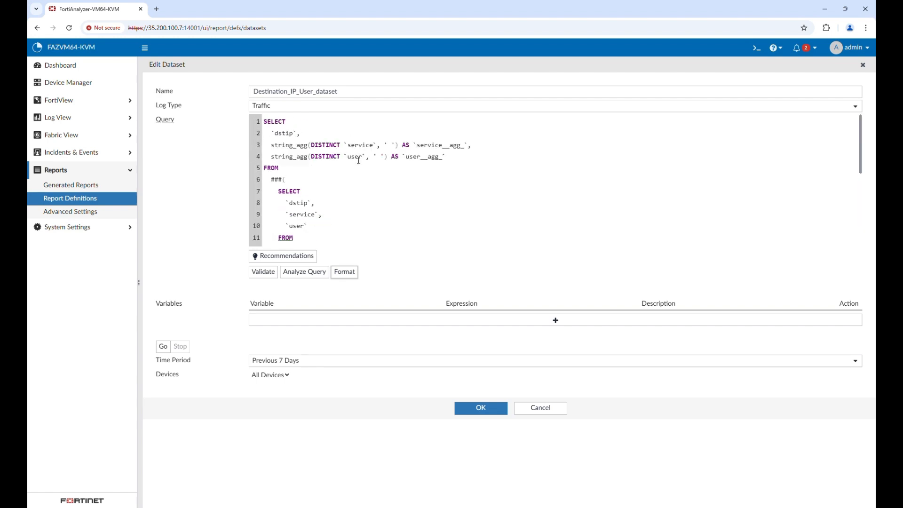
Test the dataset query on all devices with the time period set to Previous N Days and 30 days.
left_click(306, 366)
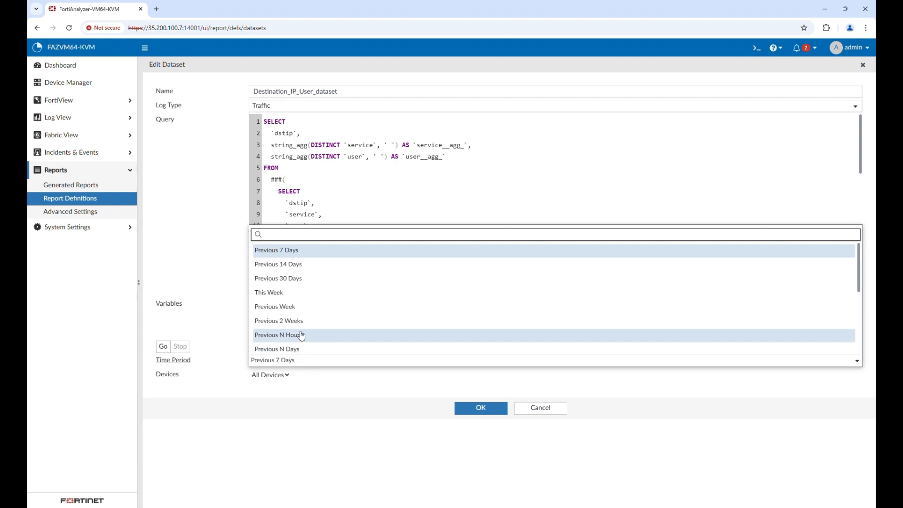
left_click(302, 350)
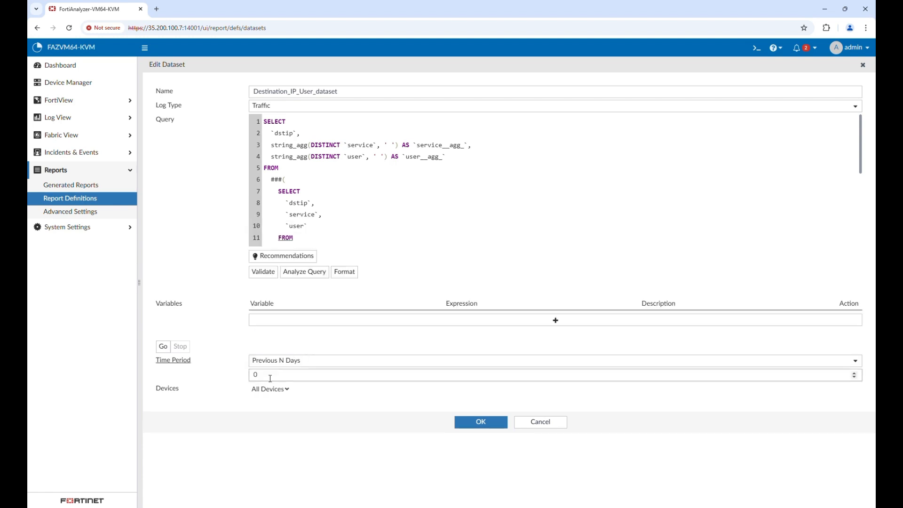
type("30")
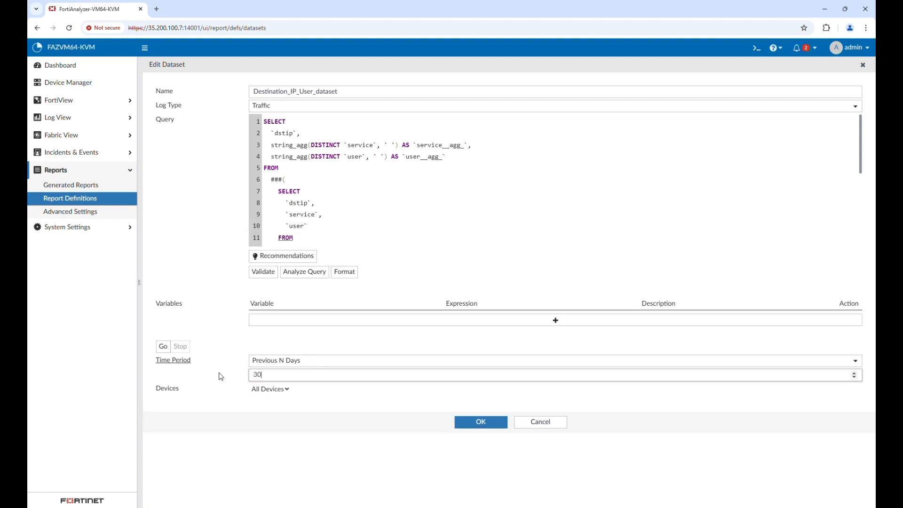
left_click(164, 350)
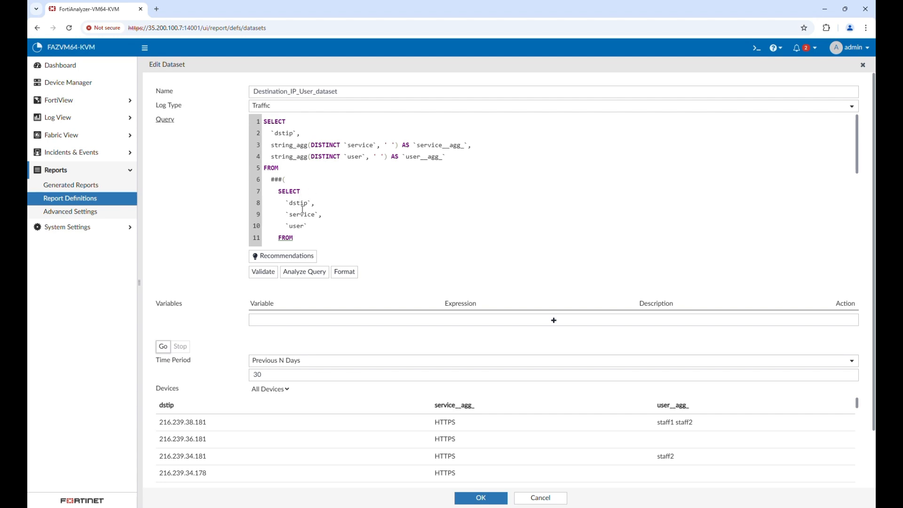
Validate and analyze the dataset's SQL query, and leave the dataset without saving.
left_click(263, 272)
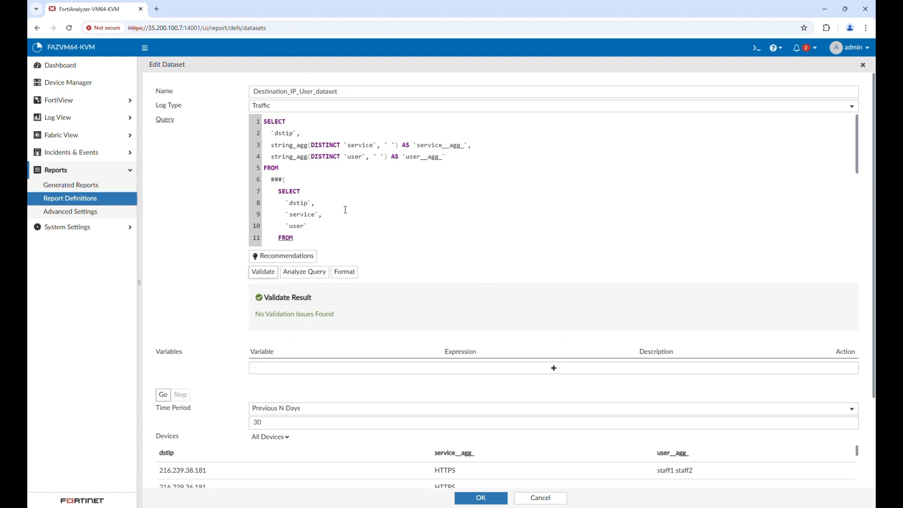
left_click(313, 282)
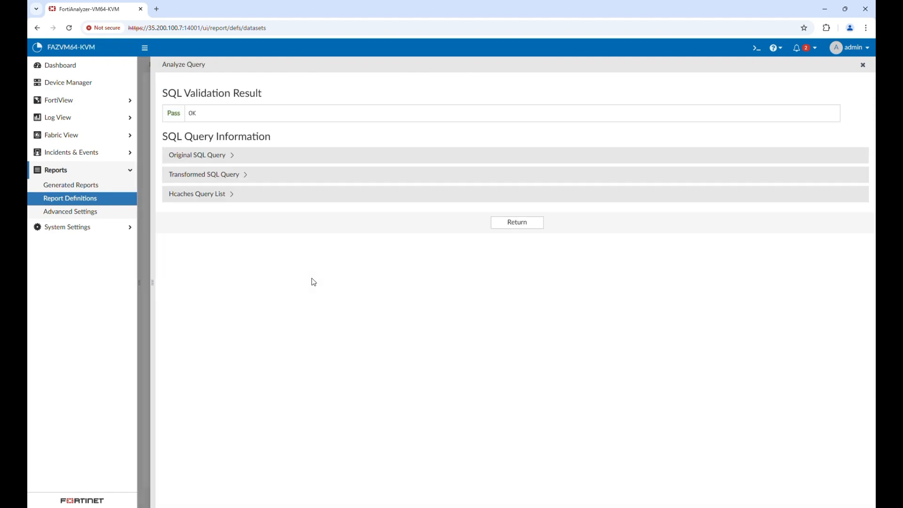
left_click(530, 229)
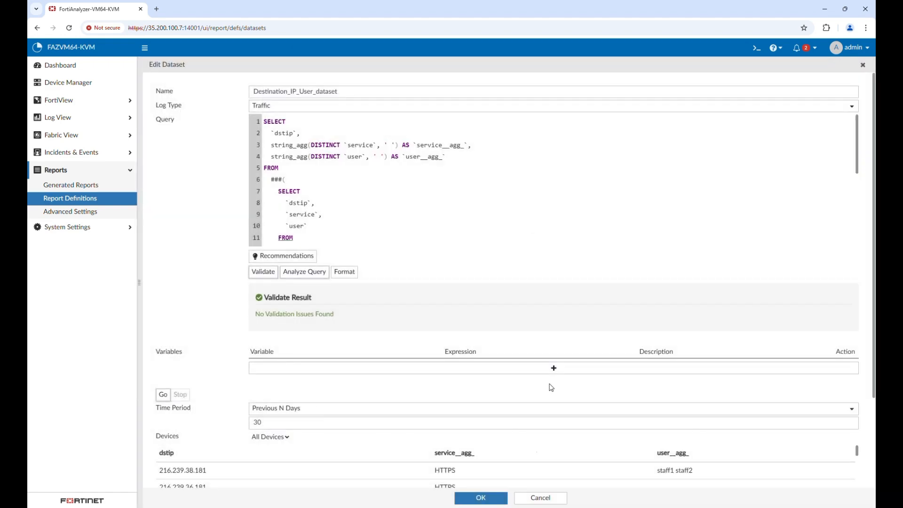
left_click(544, 499)
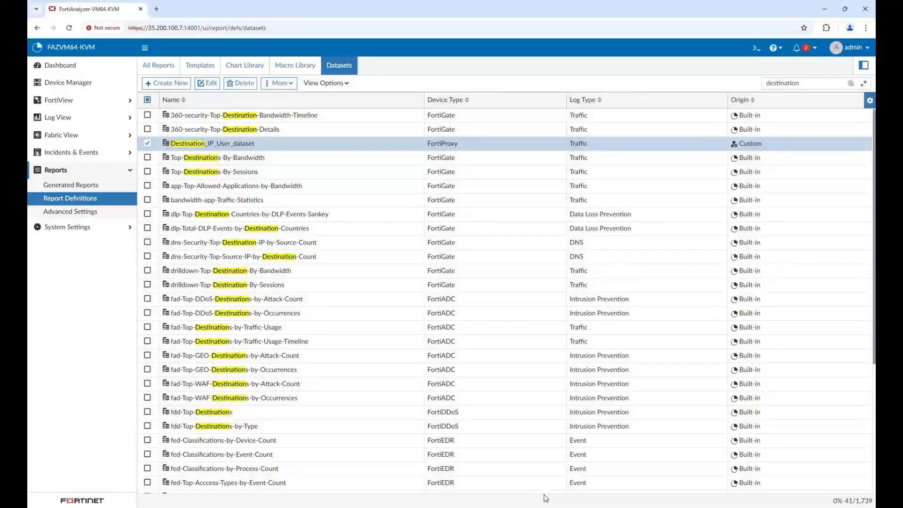
Find the Destination_IP_User_dataset chart in the Chart Library by searching for "destination" and open it for editing.
left_click(247, 68)
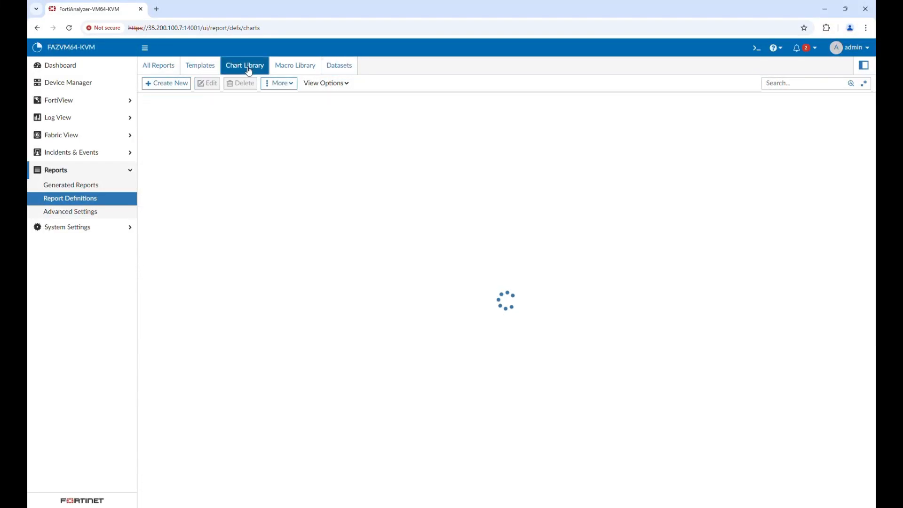
left_click(794, 87)
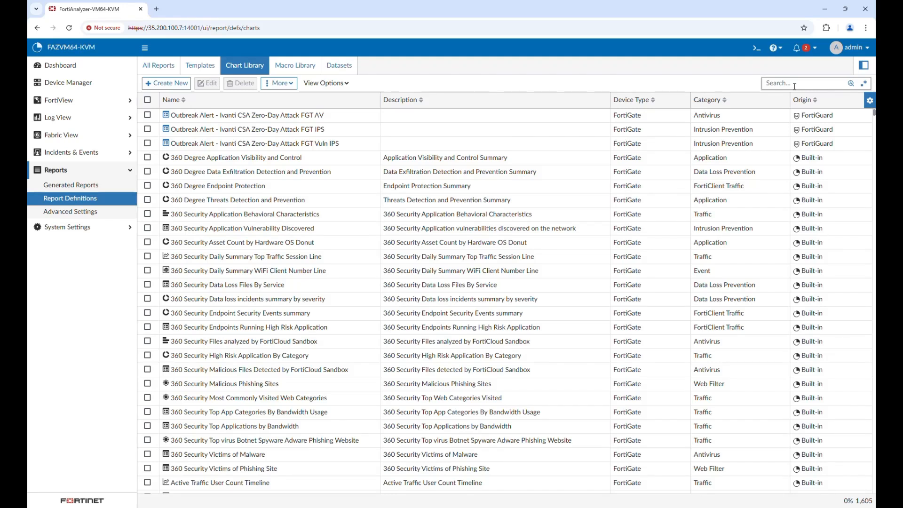
type("destionat")
key("BackSpace")
key("BackSpace")
key("BackSpace")
key("BackSpace")
type("natinon")
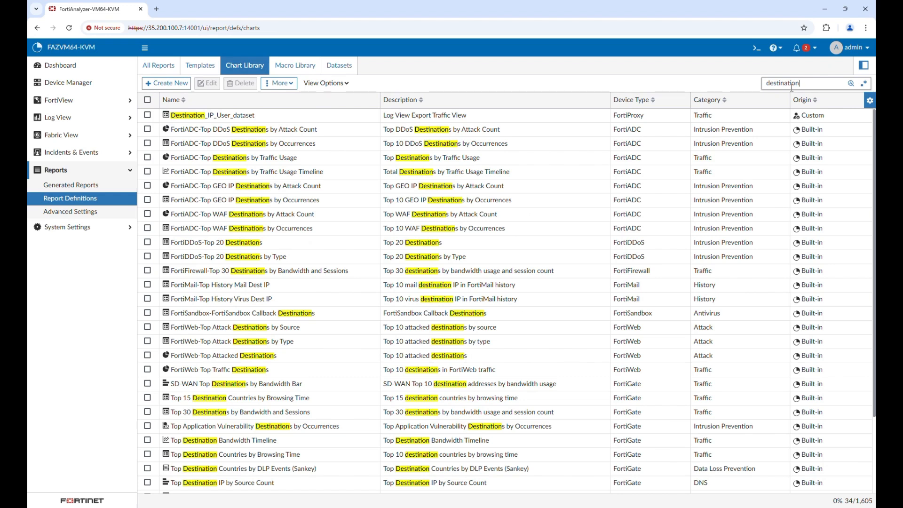
left_click(403, 115)
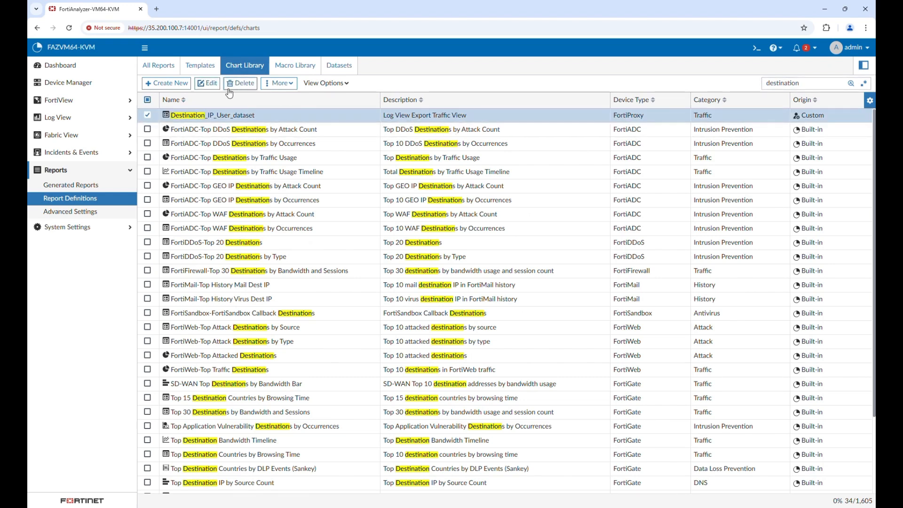
left_click(208, 84)
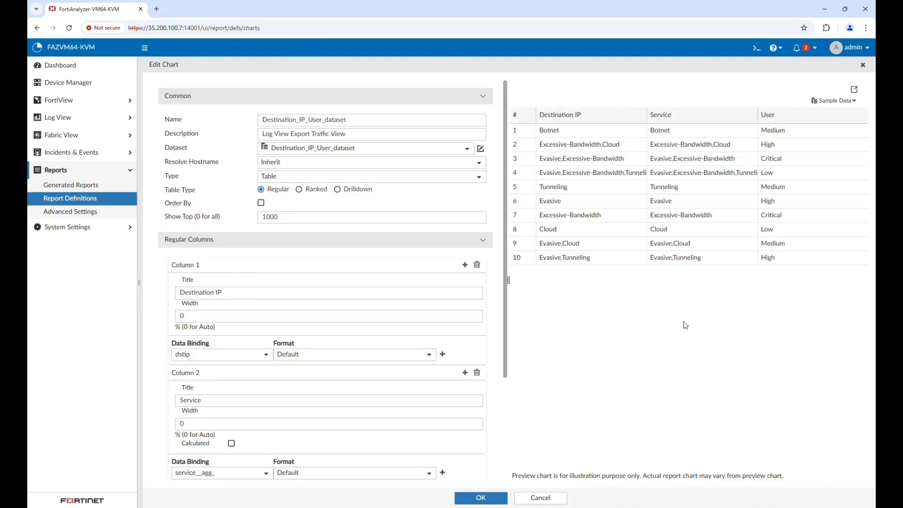
Preview the chart with Real Data from the Previous 7 Days and look through the resulting table.
left_click(836, 101)
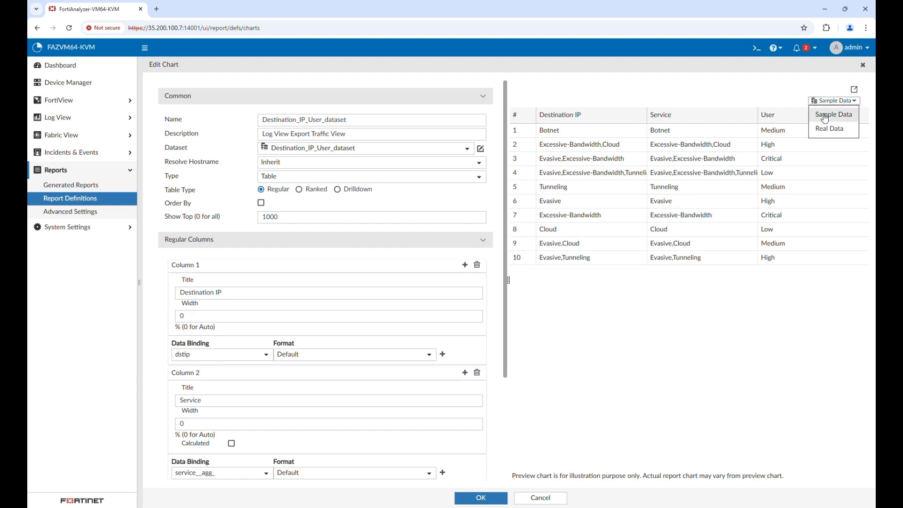
left_click(831, 131)
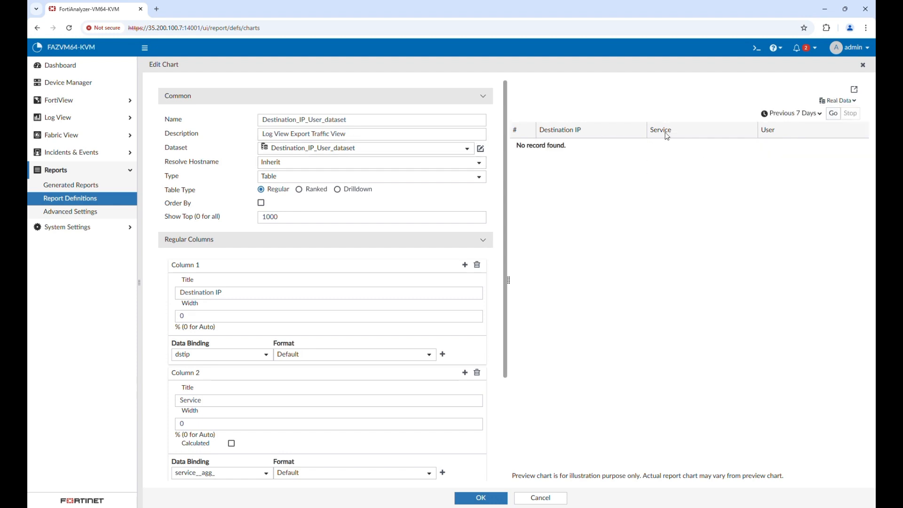
left_click(833, 113)
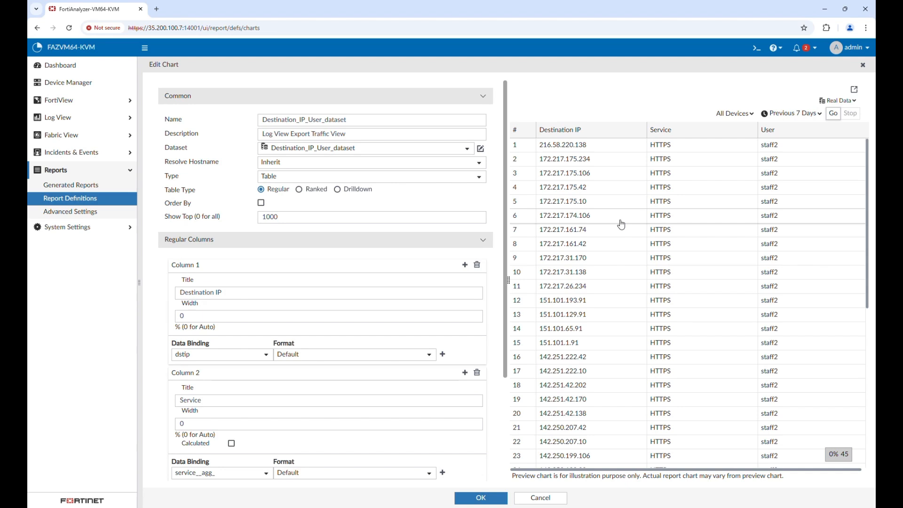
scroll(621, 224, "down", 7)
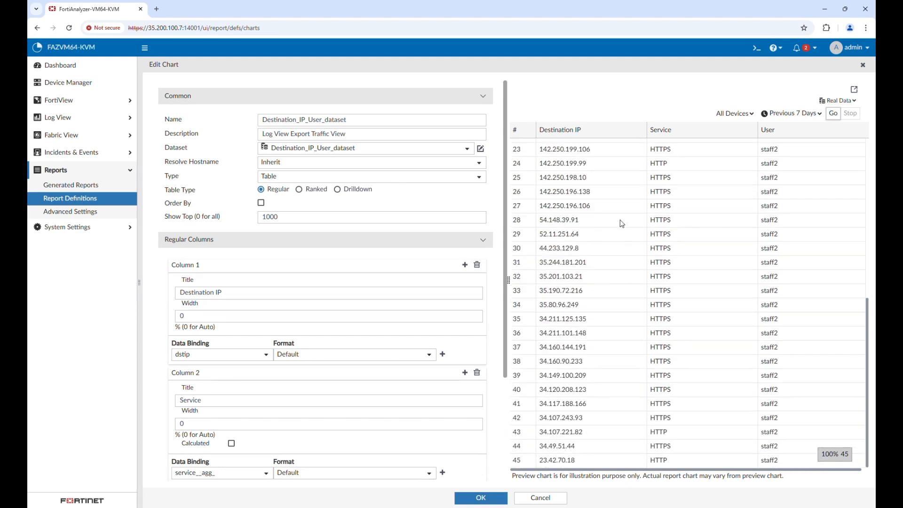
scroll(621, 225, "up", 7)
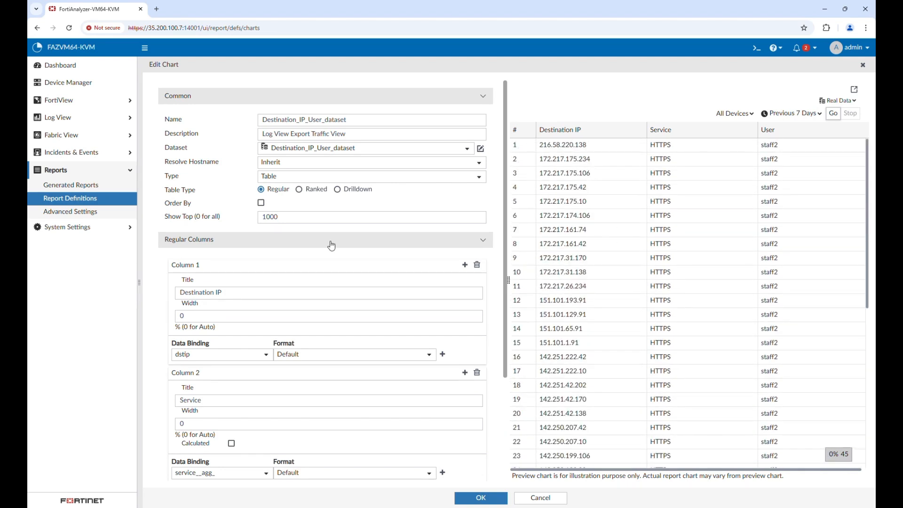
Try the Bar and Pie types for the chart, return it to Table, discard the edits and deselect the chart.
left_click(297, 178)
left_click(287, 226)
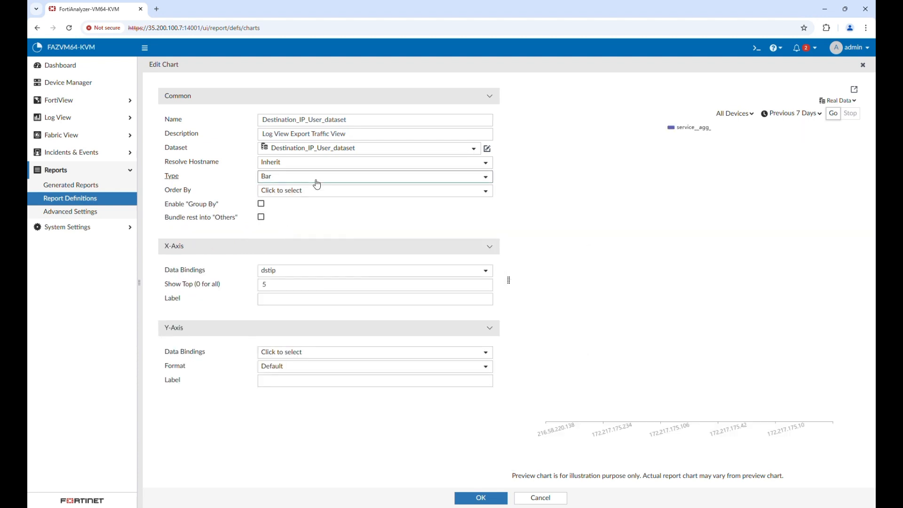
left_click(312, 179)
left_click(292, 241)
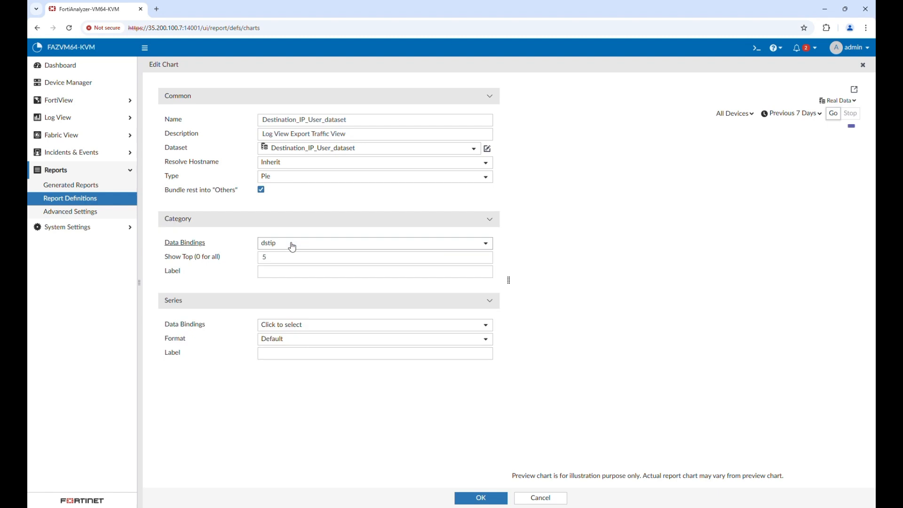
left_click(354, 178)
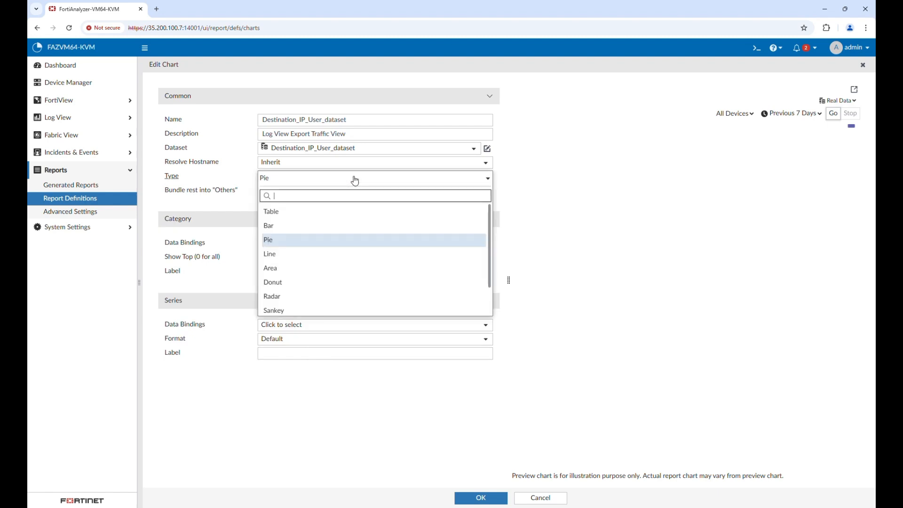
left_click(328, 213)
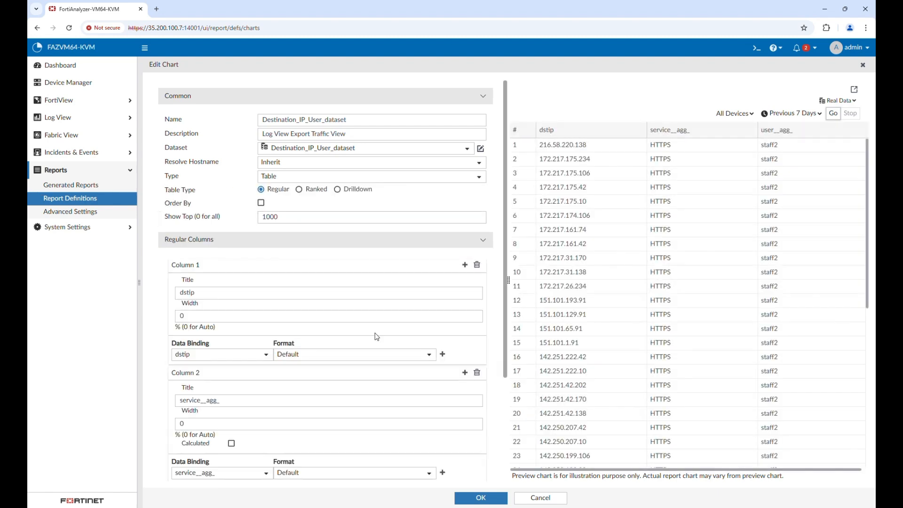
left_click(540, 498)
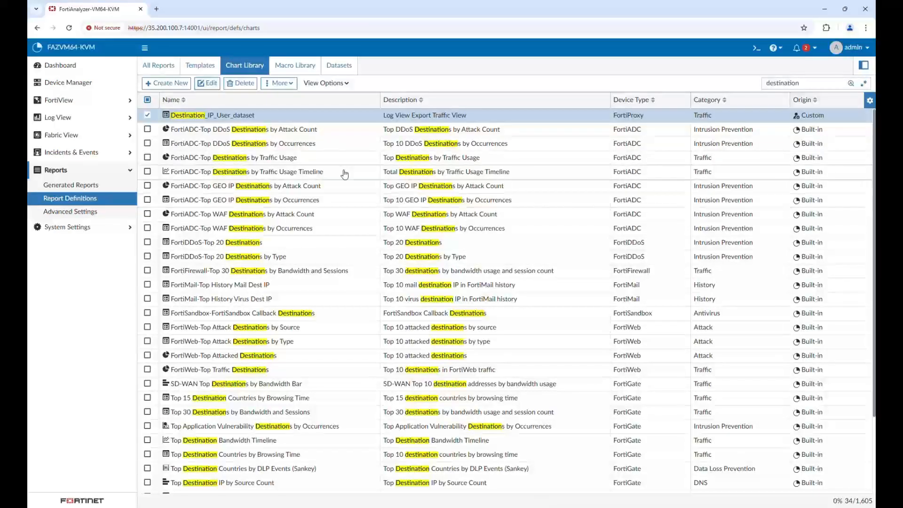
left_click(147, 115)
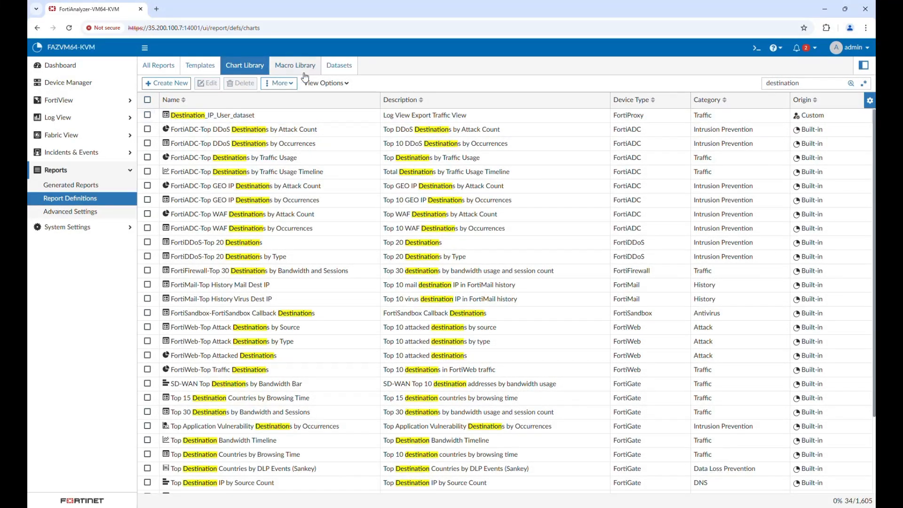
Open the custom dataset "01- Top User by Total Bytes (FPX)" from the dataset list for editing.
left_click(346, 74)
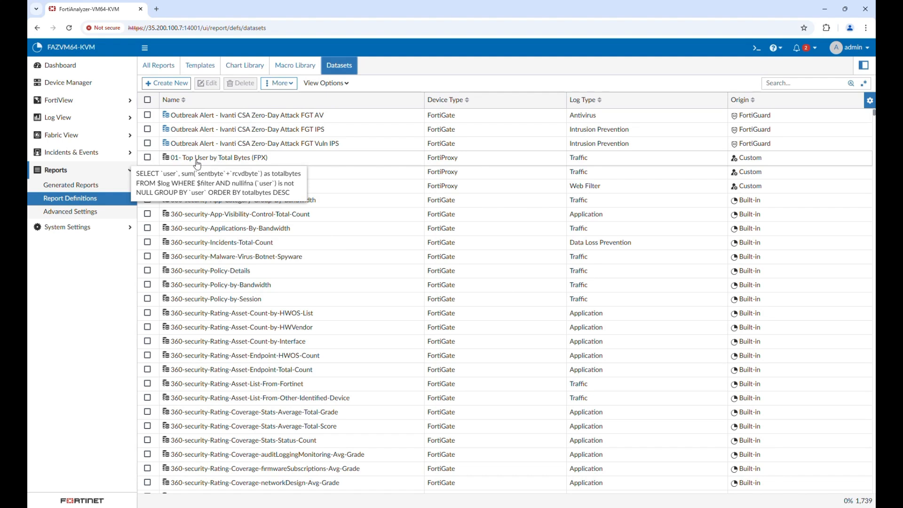
left_click(235, 164)
right_click(235, 163)
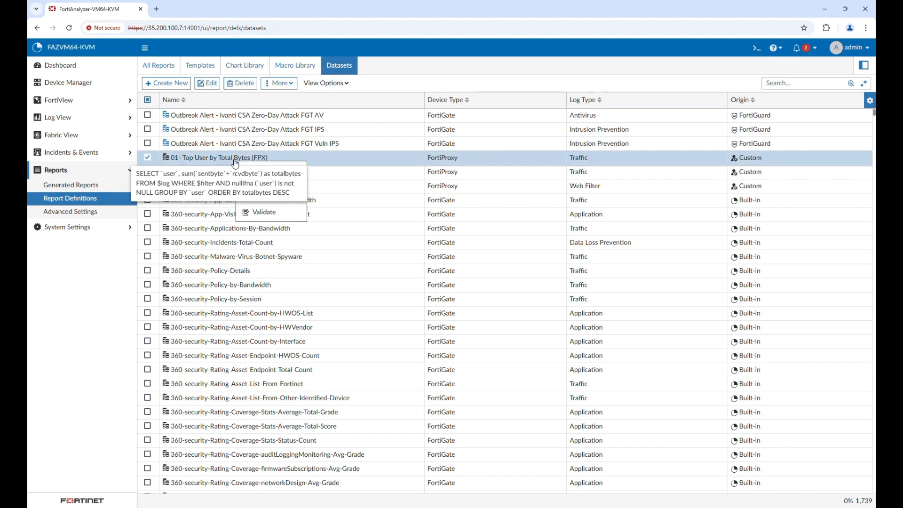
left_click(281, 170)
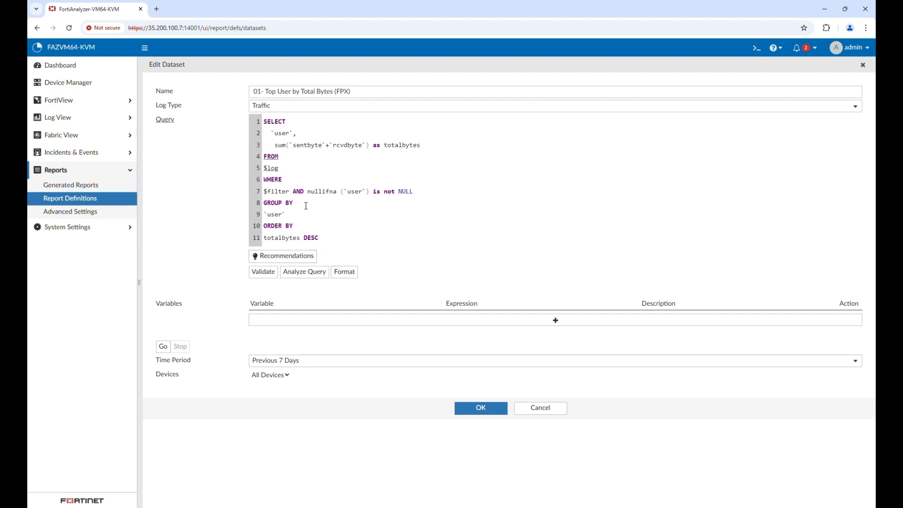
Examine the available log types, the dataset's SQL query and the fields offered by the $log table.
left_click(270, 113)
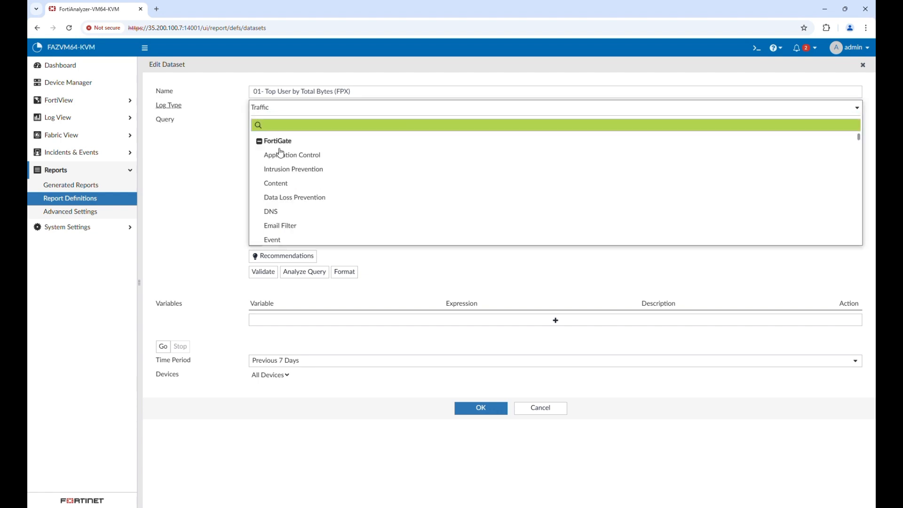
left_click(267, 113)
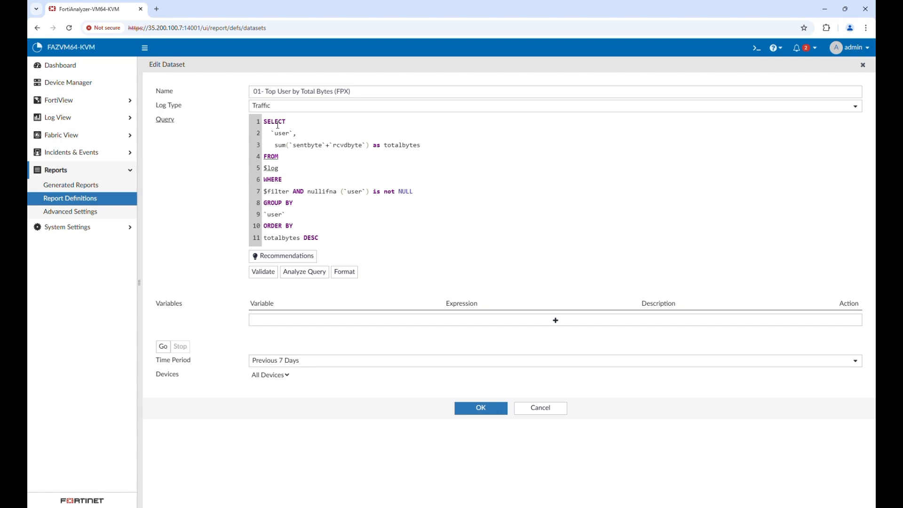
left_click(278, 124)
double_click(281, 133)
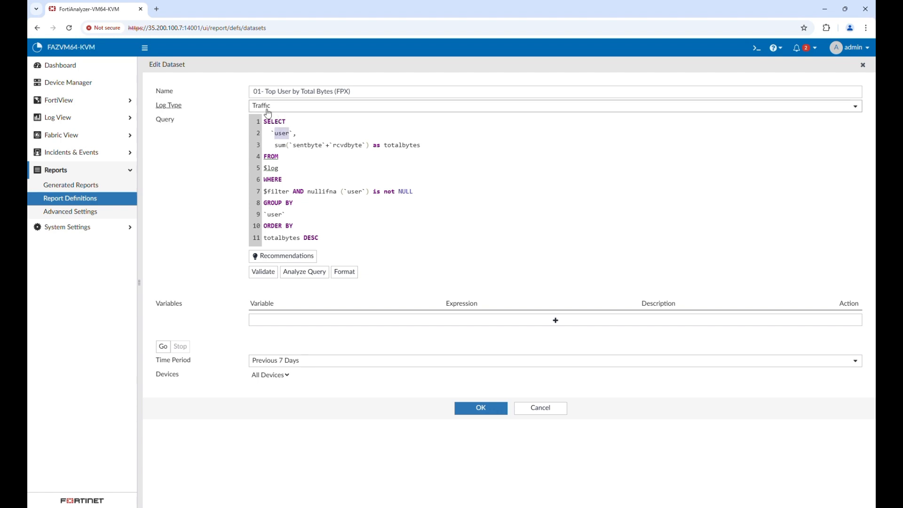
left_click(282, 133)
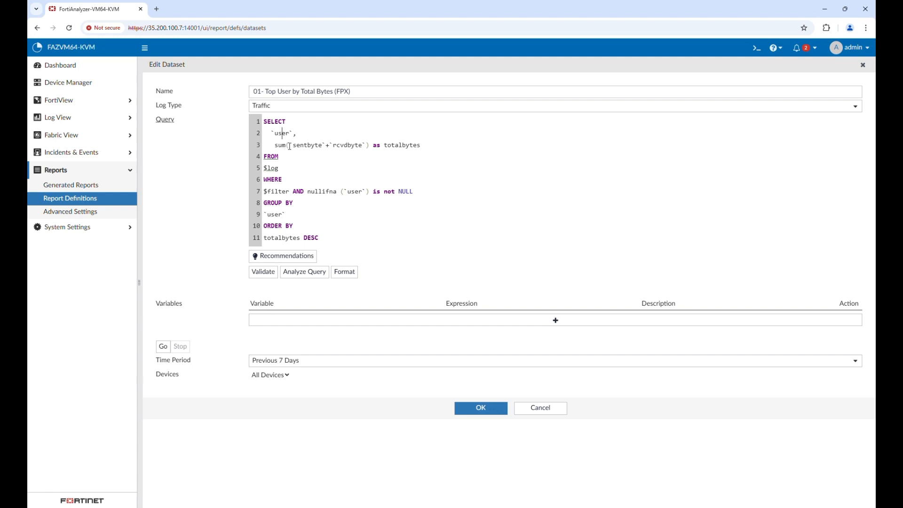
left_click(287, 145)
left_click(311, 146)
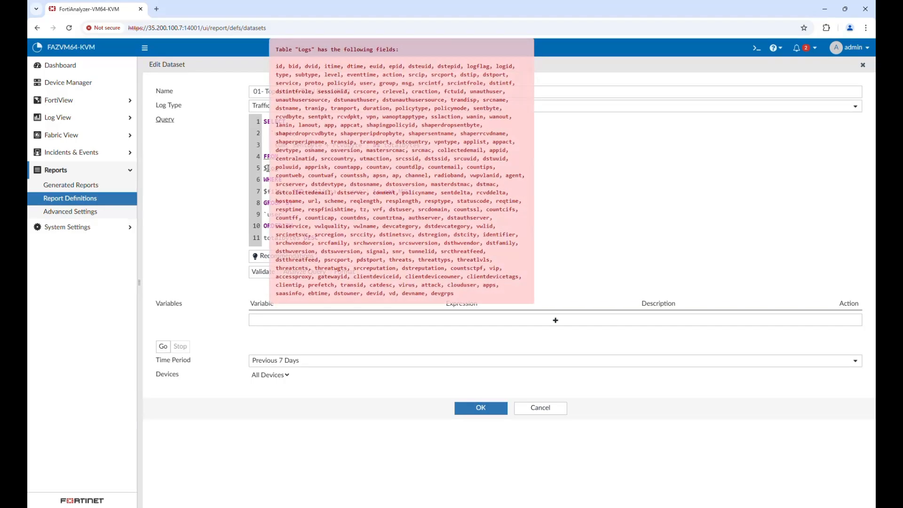
mouse_move(271, 169)
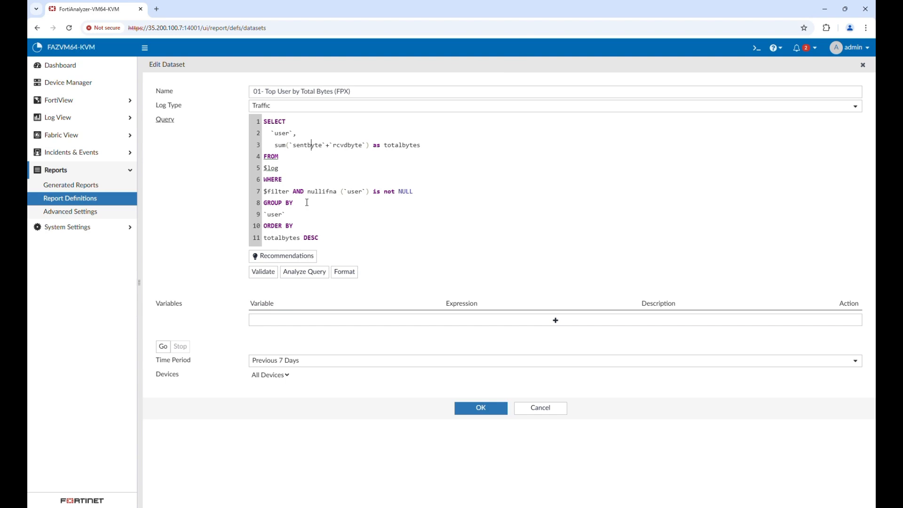
Validate the query as it stands and again without the comma after `user`, and restore the comma.
left_click(260, 273)
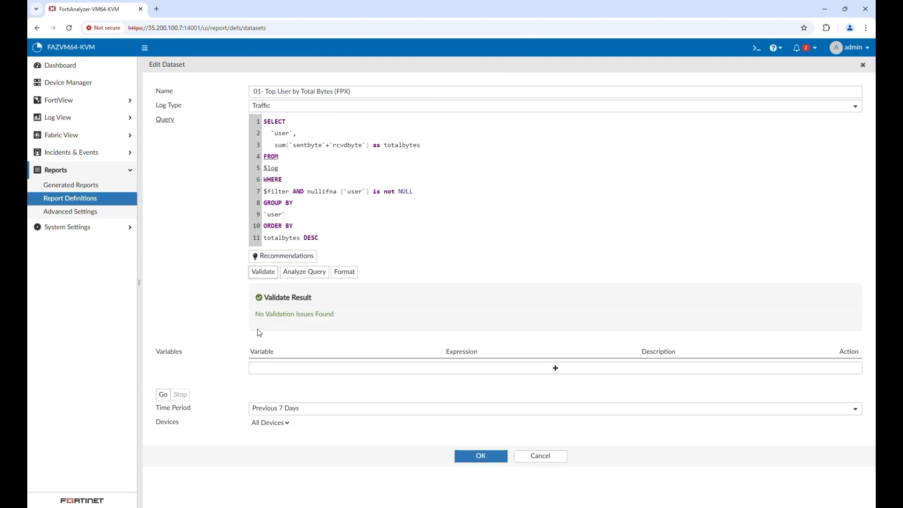
left_click(295, 213)
left_click(263, 273)
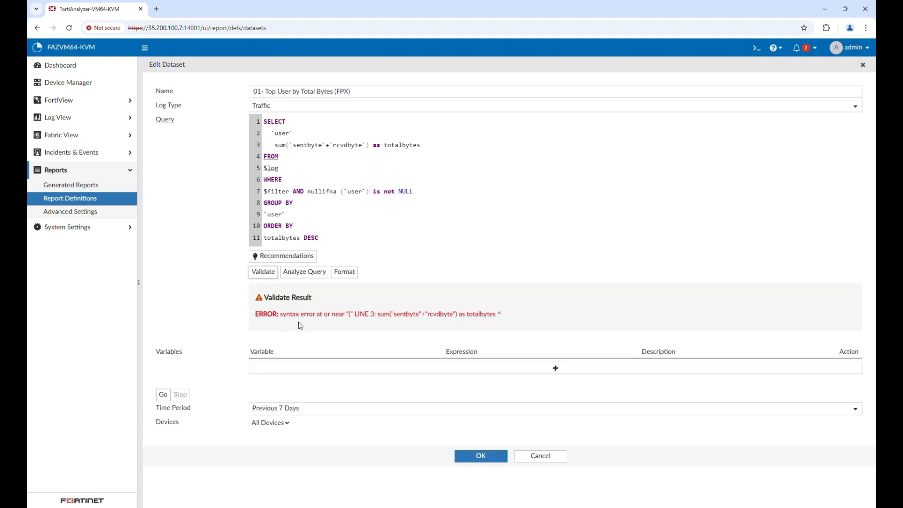
left_click(301, 131)
type(",")
Run the query for the Previous 7 Days on All Devices, and leave the dataset without saving.
left_click(164, 395)
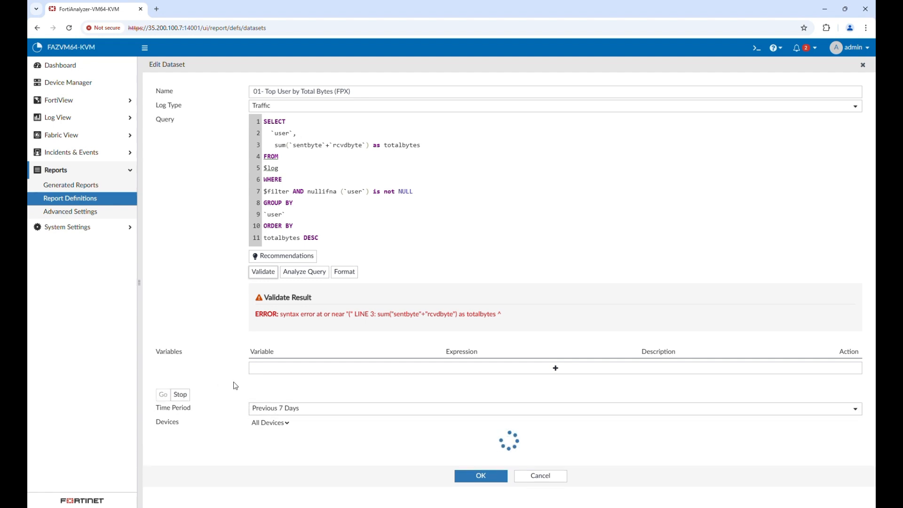
scroll(235, 386, "down", 1)
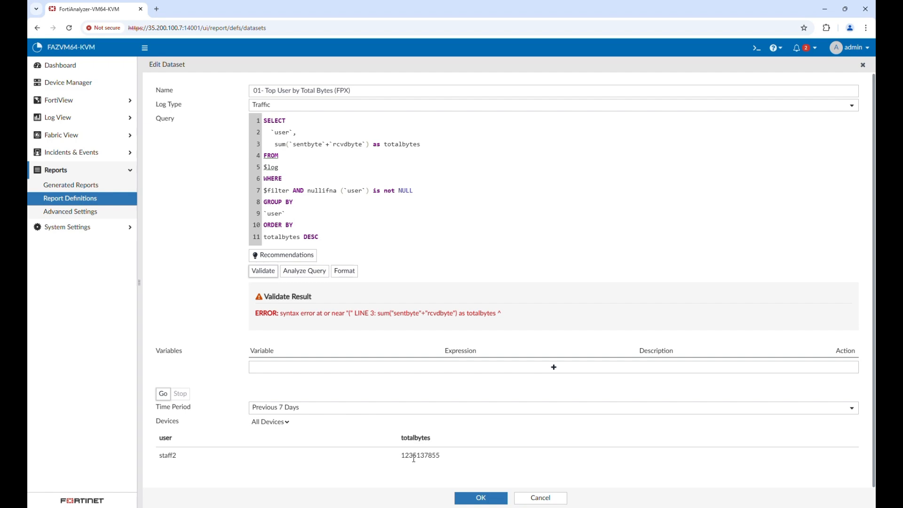
left_click(541, 498)
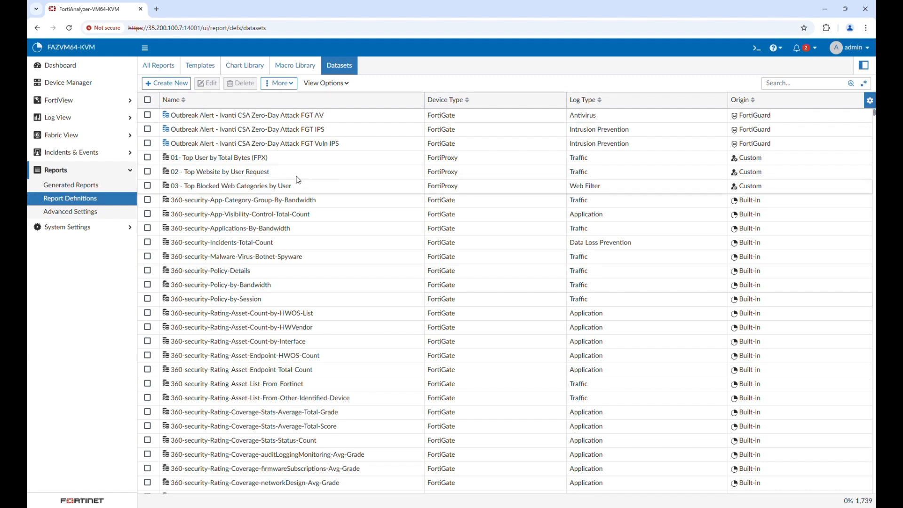
Open the "02 - Top Website by User Request" dataset and read through its SQL query.
right_click(292, 173)
left_click(312, 186)
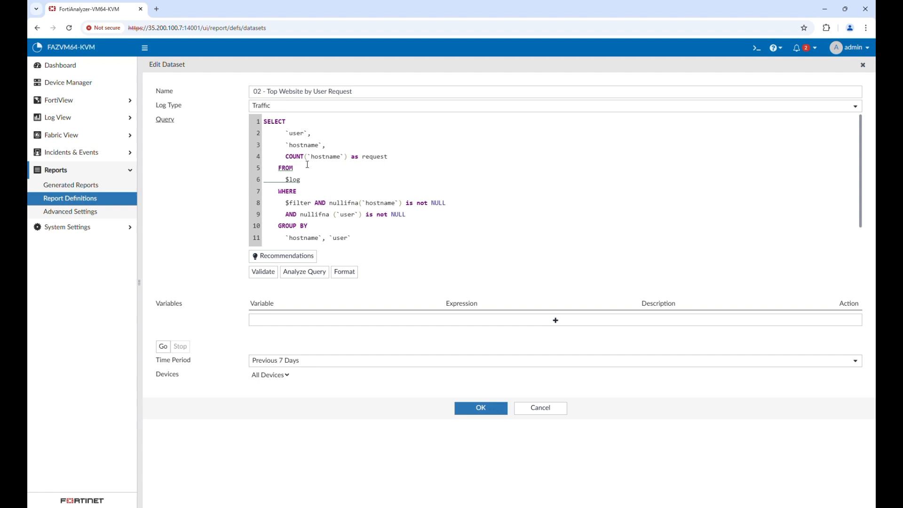
scroll(310, 199, "down", 1)
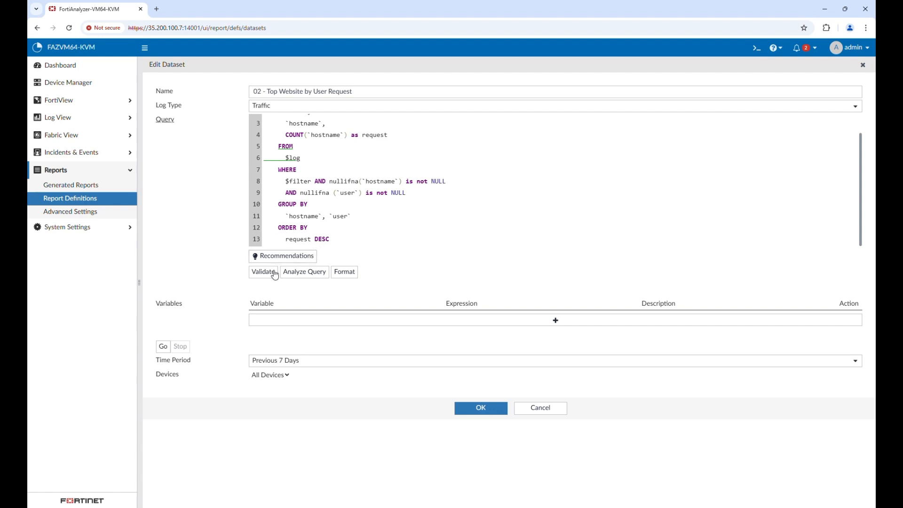
Test the website request query over the Previous 7 Days, leave the dataset without saving and deselect it.
left_click(163, 348)
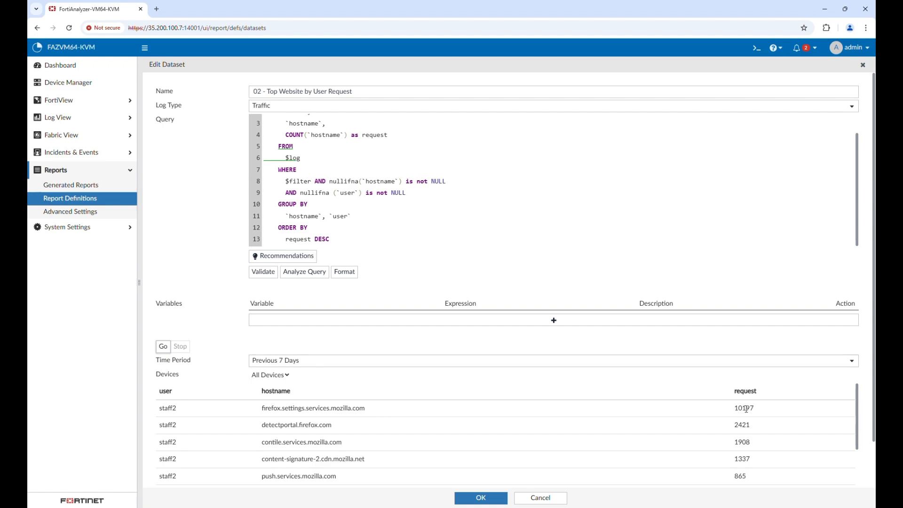
left_click(547, 500)
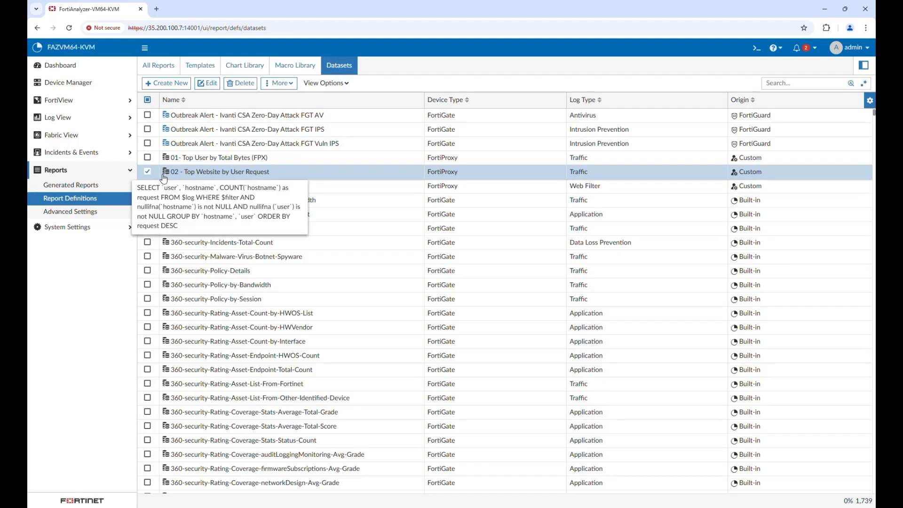
left_click(147, 172)
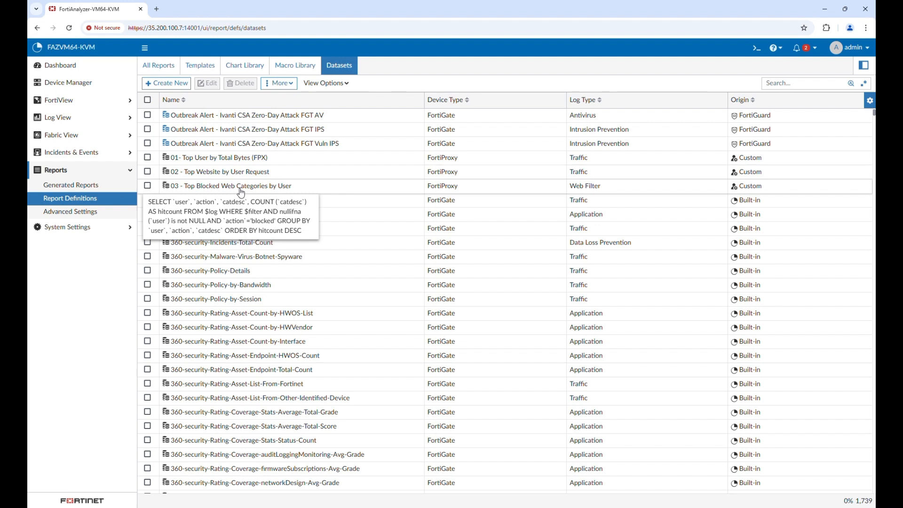
Open the "03 - Top Blocked Web Categories by User" dataset and read through its full SQL query.
right_click(242, 193)
left_click(286, 198)
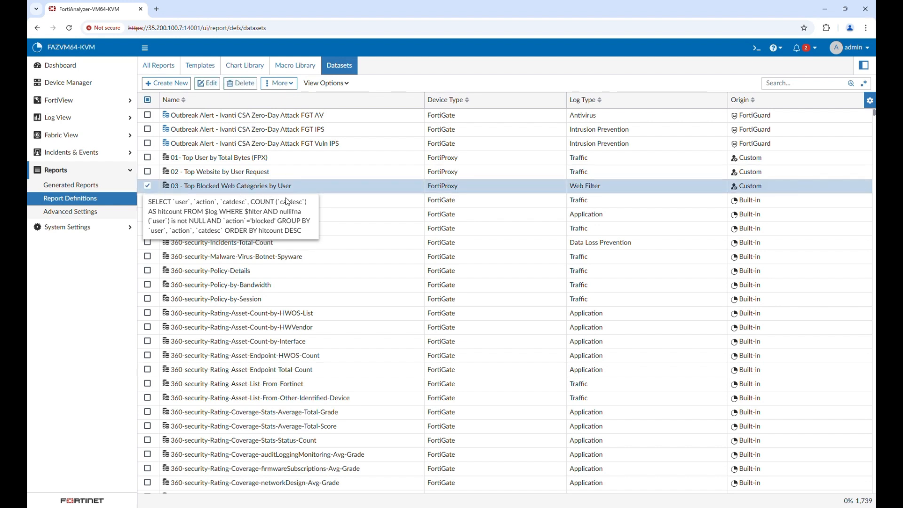
right_click(308, 184)
left_click(329, 191)
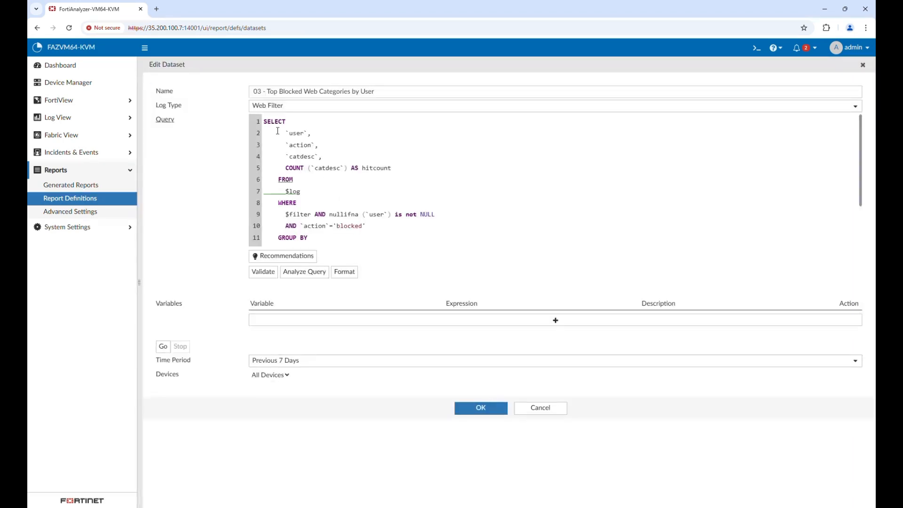
mouse_move(290, 194)
scroll(354, 224, "down", 2)
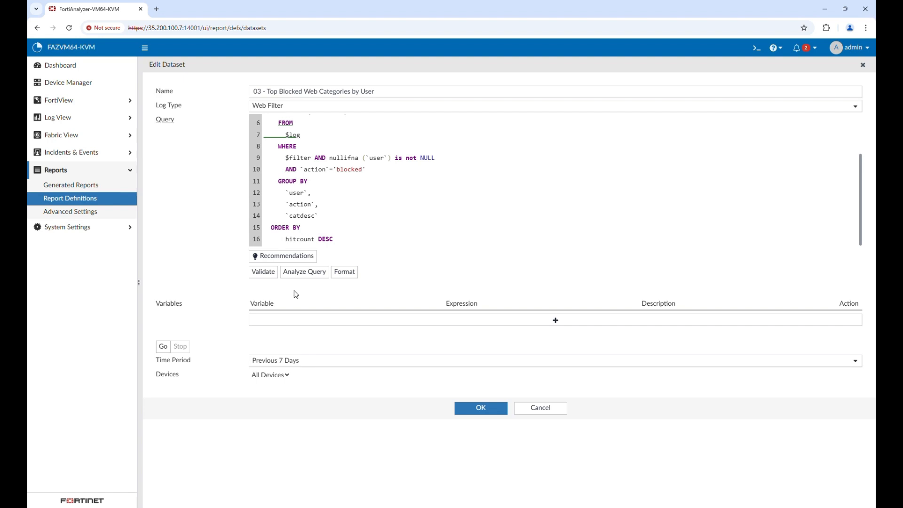
Run the blocked categories query for the Previous 7 Days and for This Week, and leave the dataset without saving.
left_click(162, 346)
left_click(165, 358)
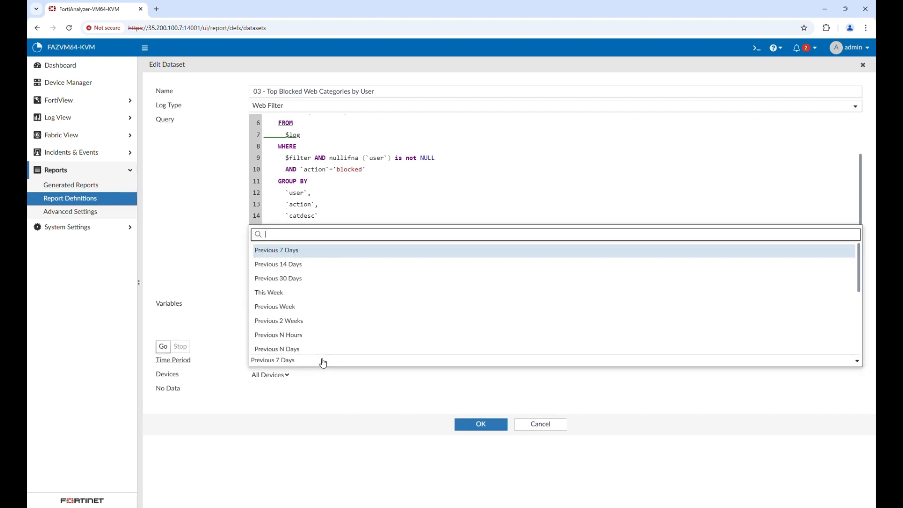
left_click(297, 300)
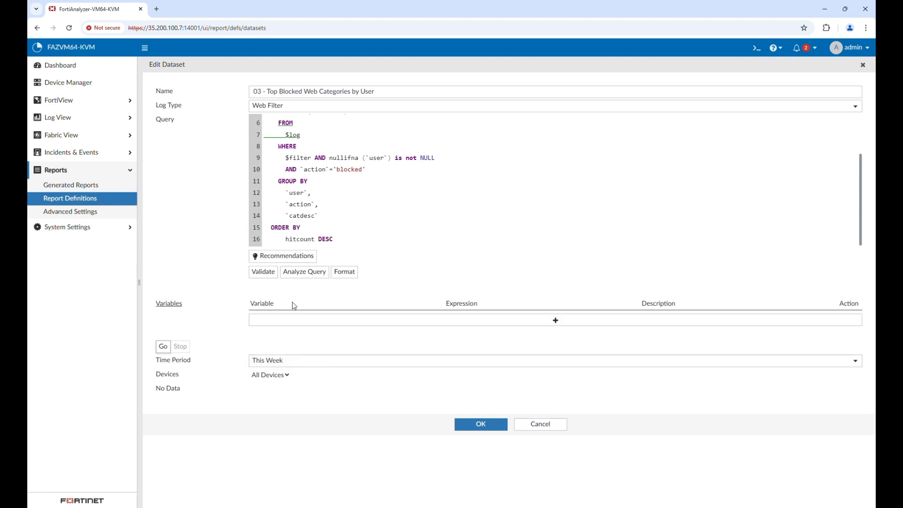
left_click(163, 346)
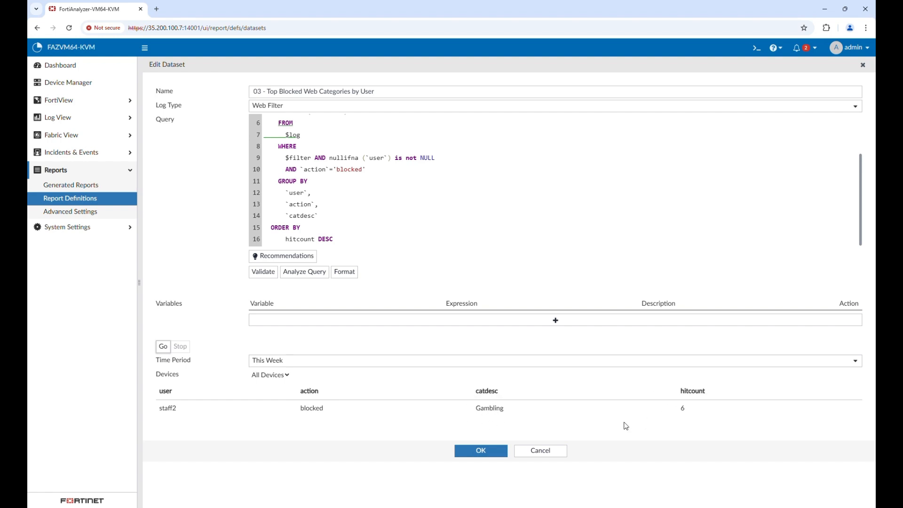
left_click(535, 451)
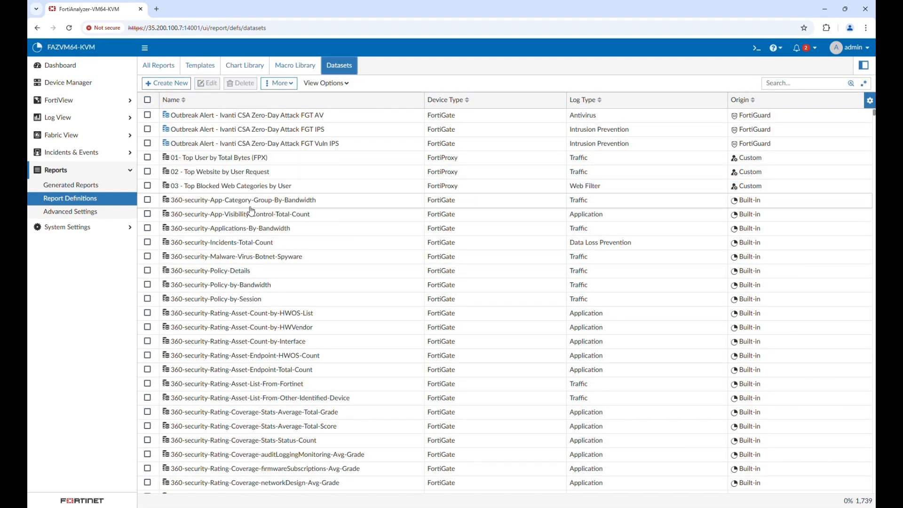
mouse_move(268, 179)
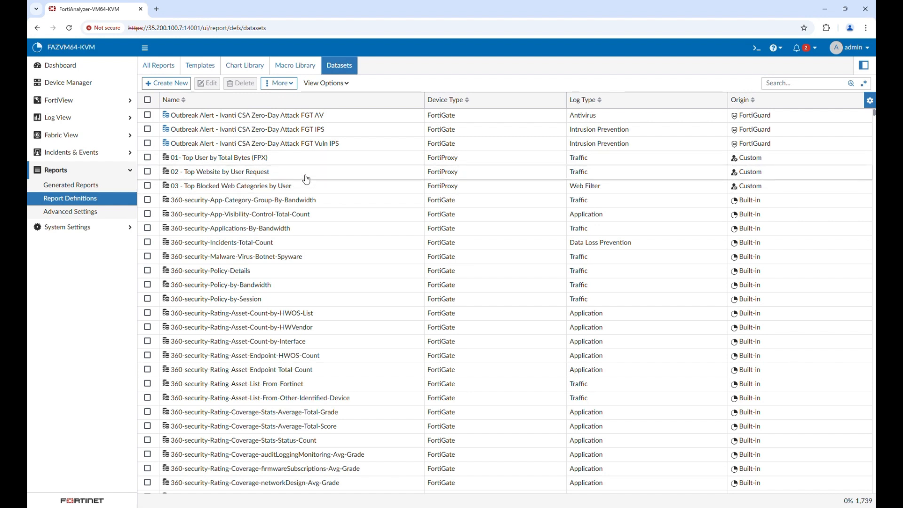
Start a new chart in the Chart Library and name it Chart_user_by_byte.
left_click(245, 66)
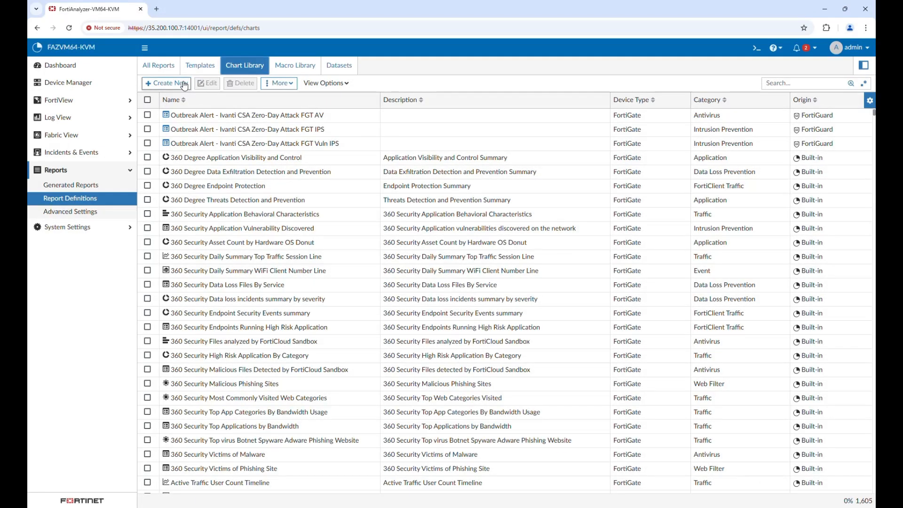
left_click(184, 85)
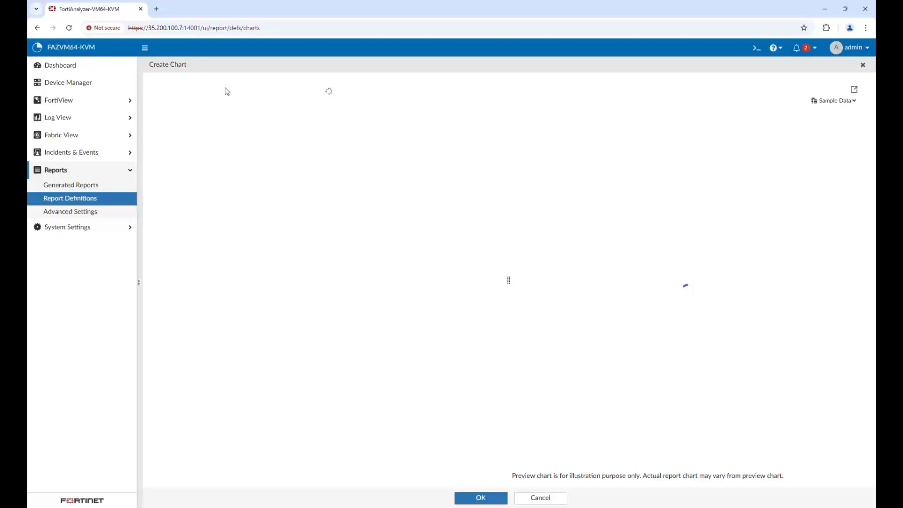
left_click(290, 119)
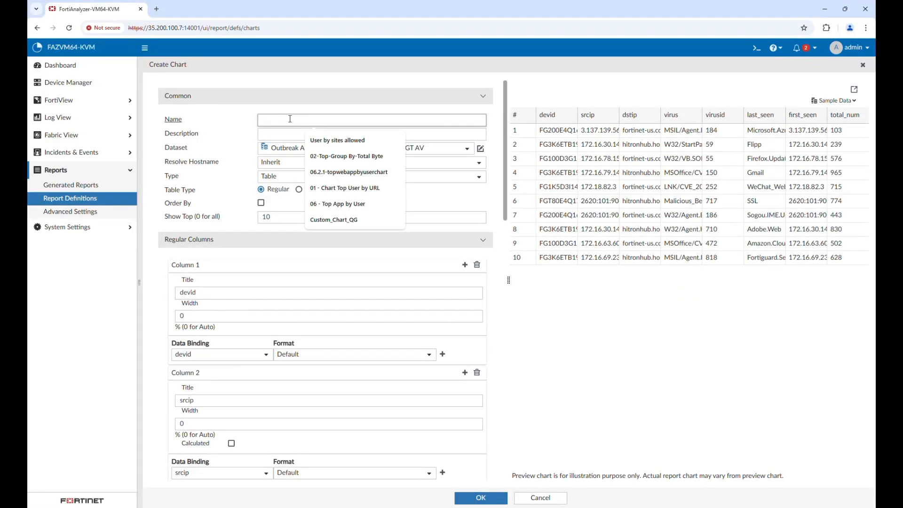
type("Chart_")
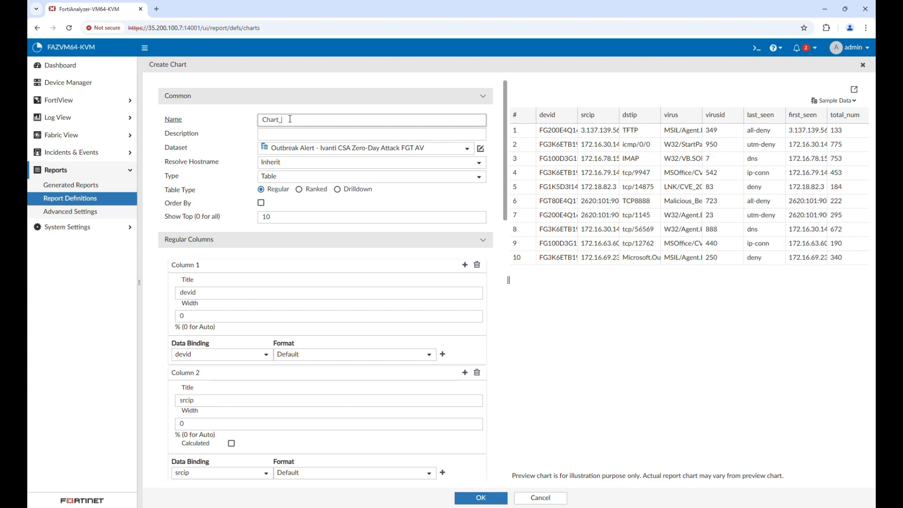
type("user_")
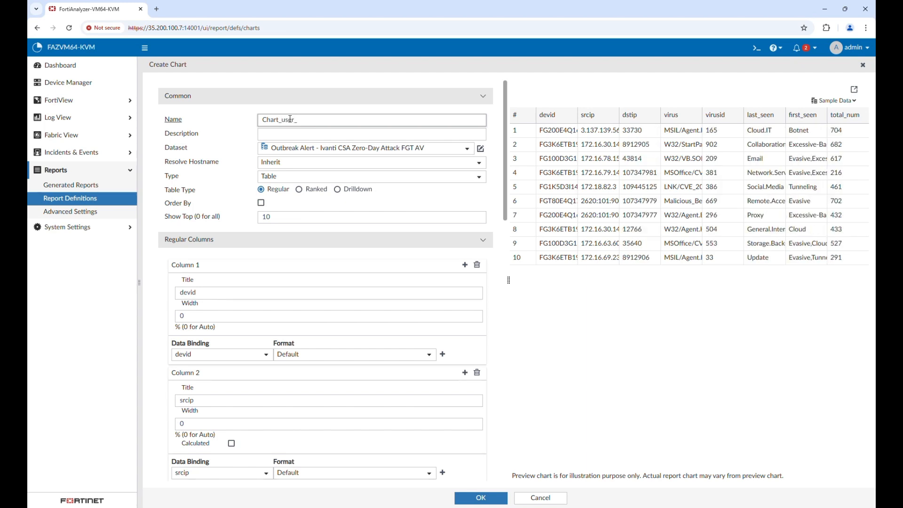
type("by")
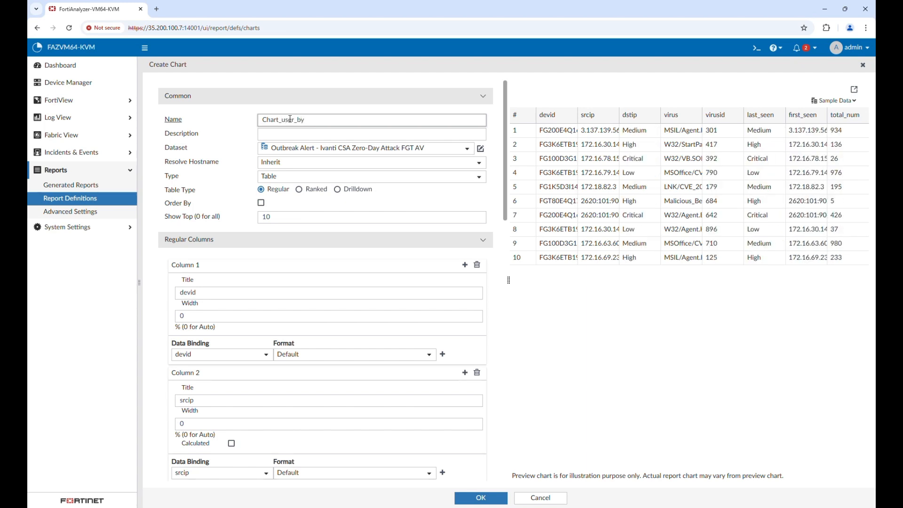
type("_byte")
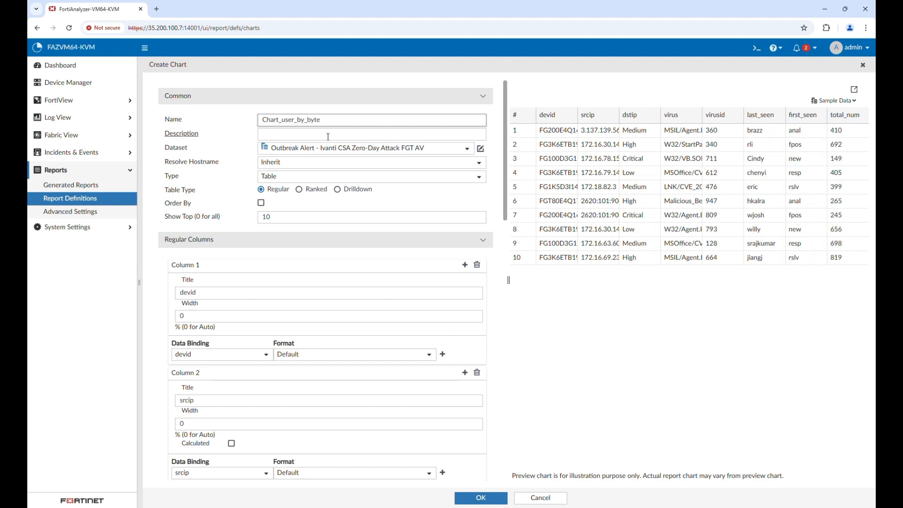
Base the chart on the "01- Top User by Total Bytes (FPX)" dataset and rename it Chart_top_user_by_totalbyte.
left_click(408, 148)
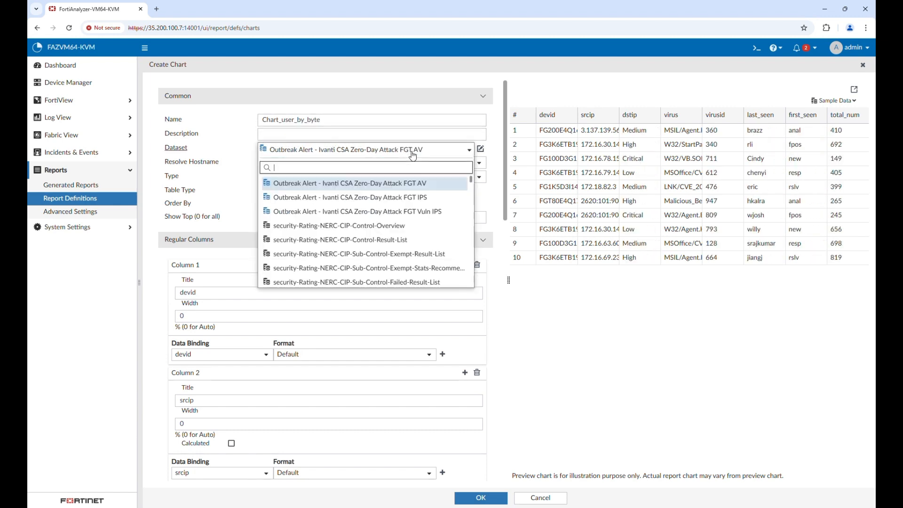
type("01")
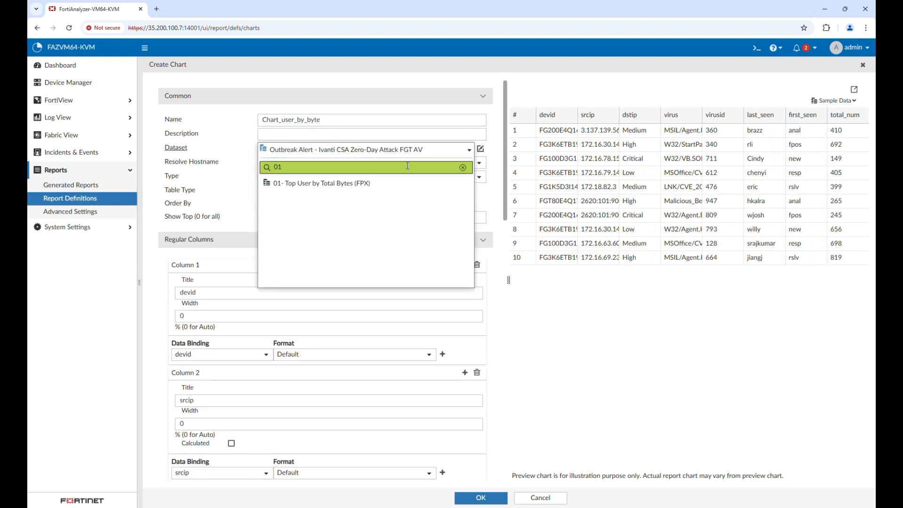
left_click(380, 186)
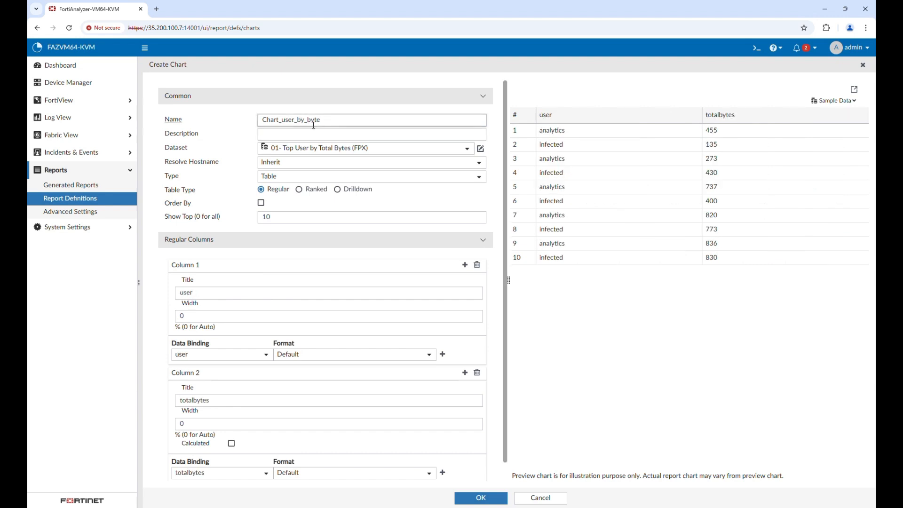
type("top_user_by_")
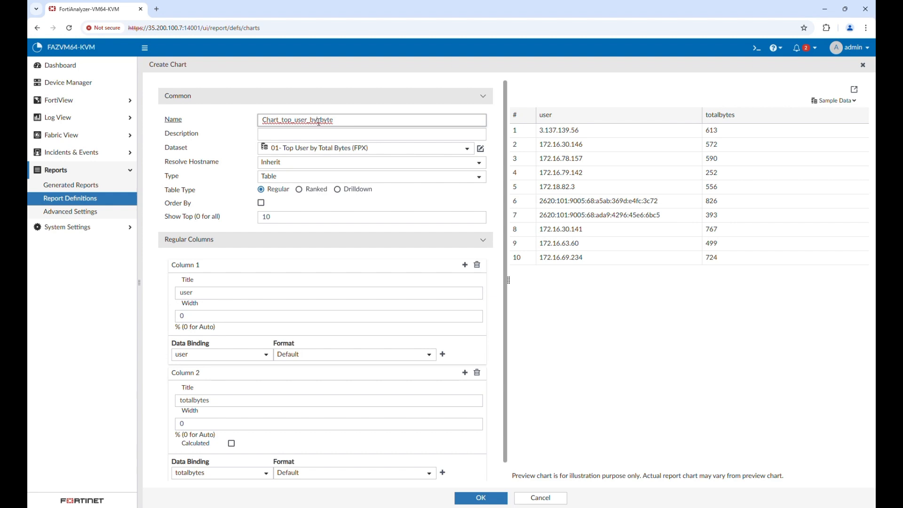
type("total")
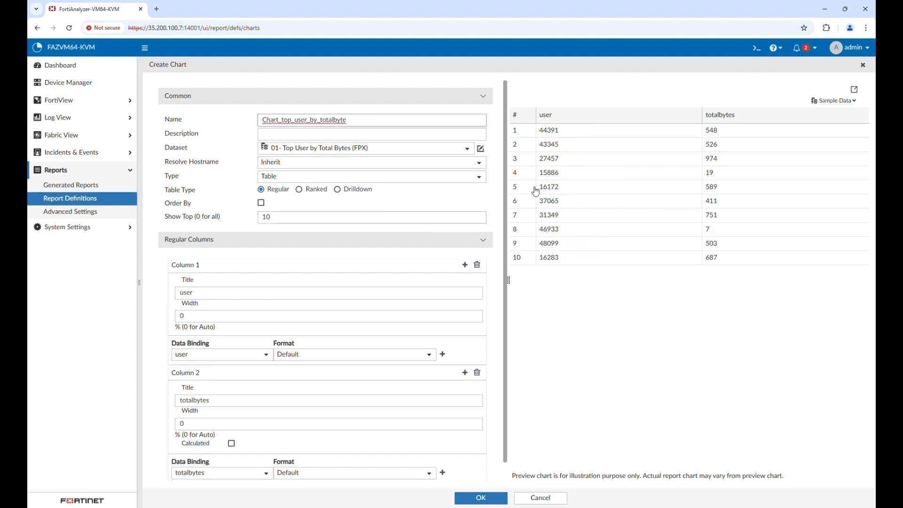
Preview the total bytes chart with real data from all devices for the Previous 7 Days.
left_click(853, 104)
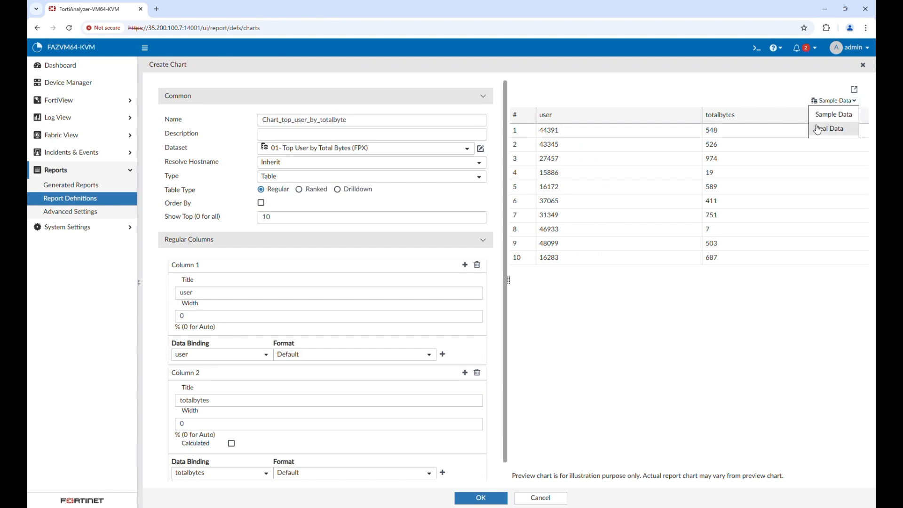
left_click(818, 127)
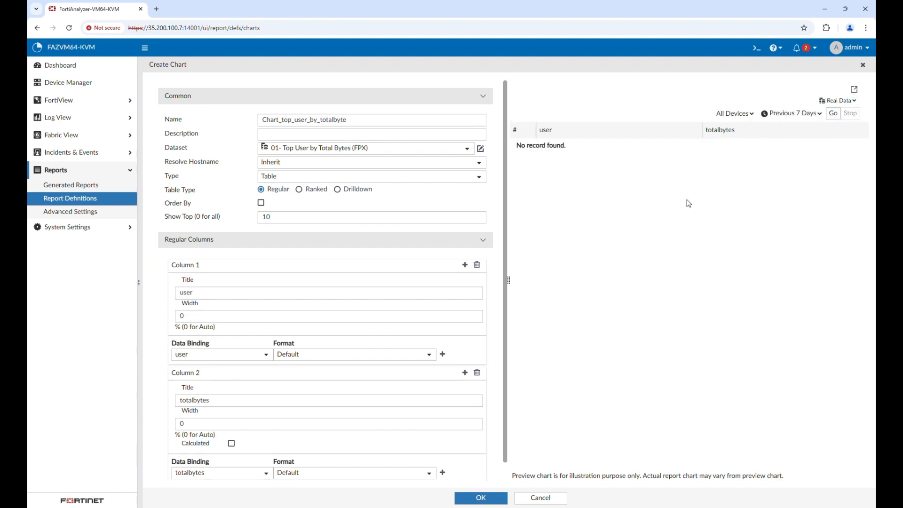
left_click(832, 114)
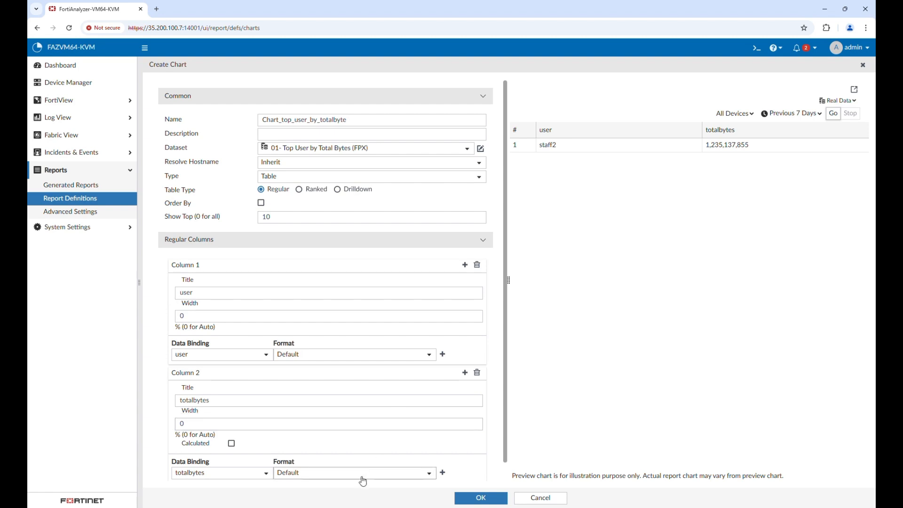
Format the totalbytes column as Bandwidth (KB/MB/GB), set Show Top to 0 and save the chart.
left_click(292, 474)
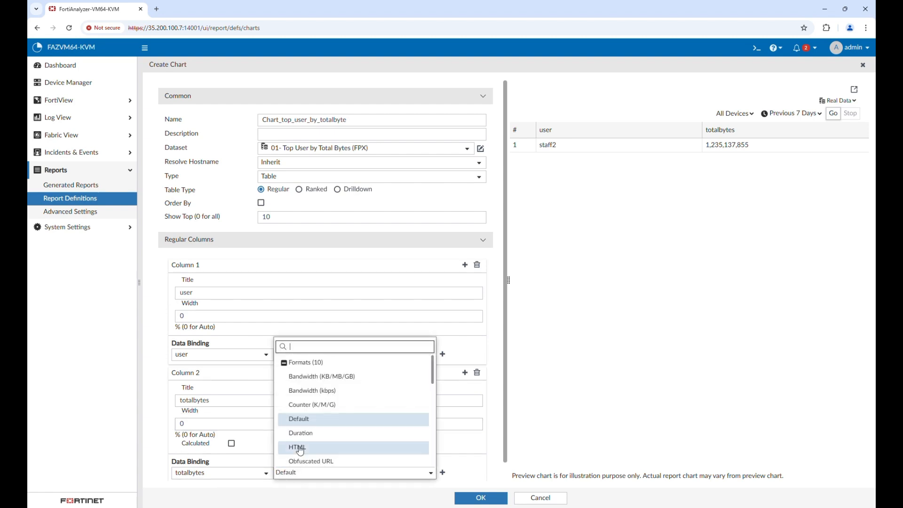
left_click(337, 382)
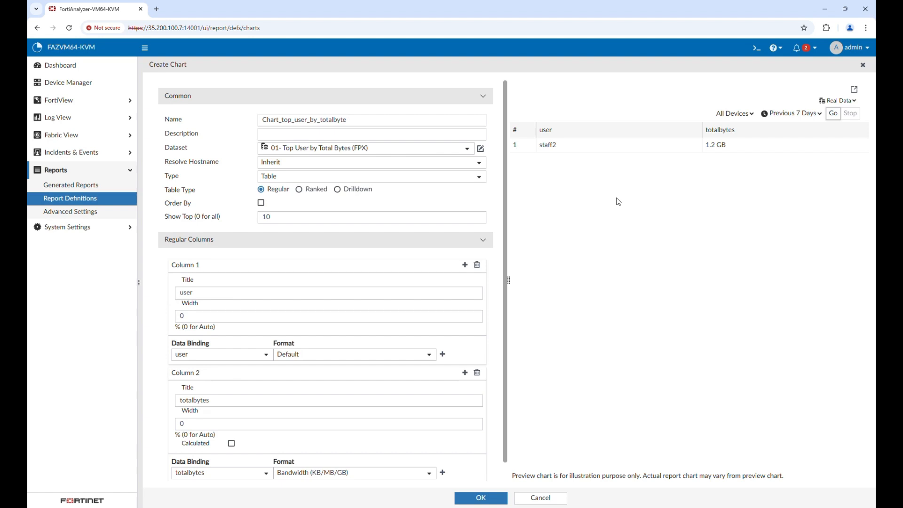
double_click(278, 216)
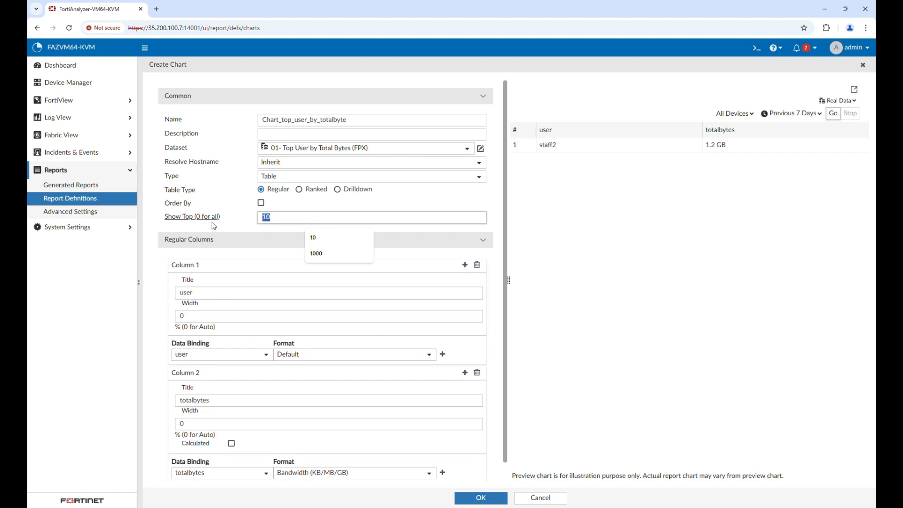
type("0")
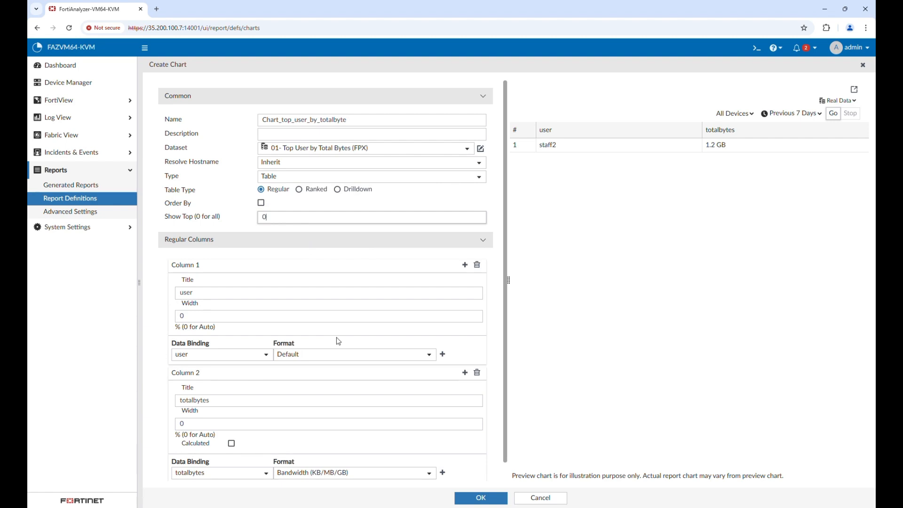
left_click(475, 499)
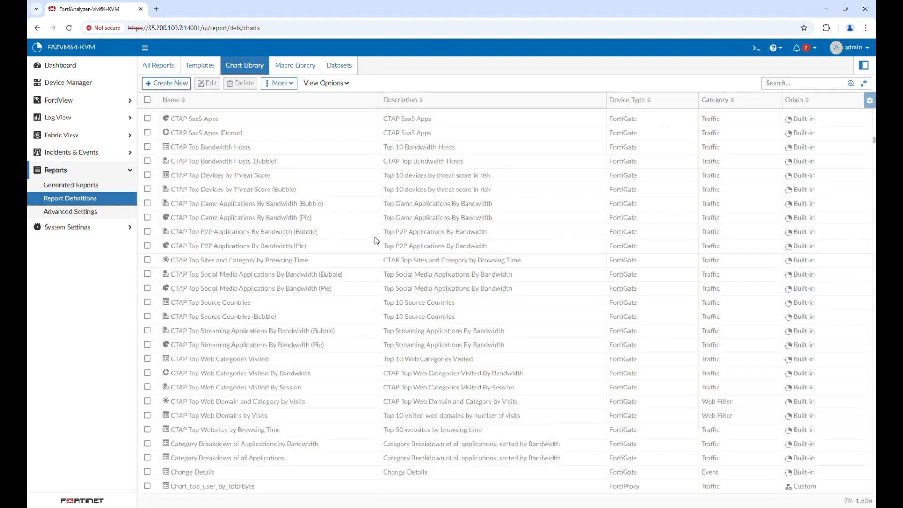
Start another new chart based on the "02 - Top Website by User Request" dataset.
left_click(180, 89)
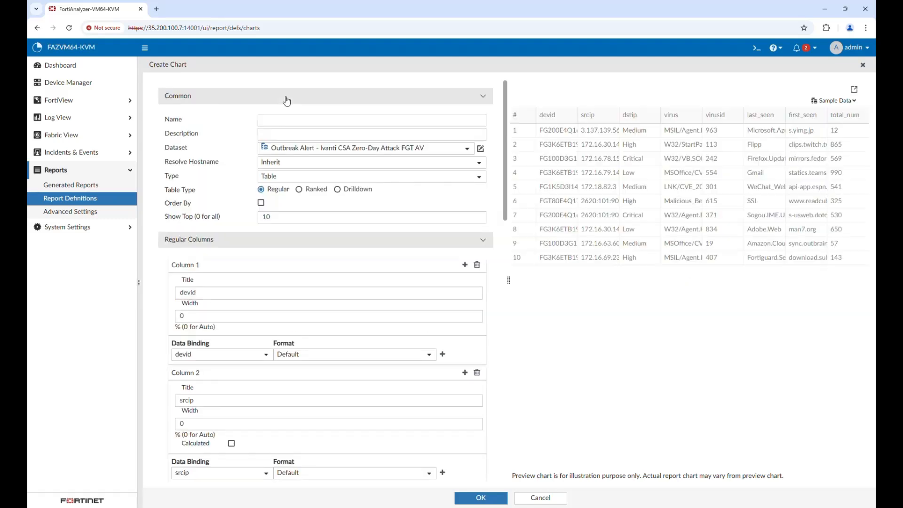
left_click(428, 149)
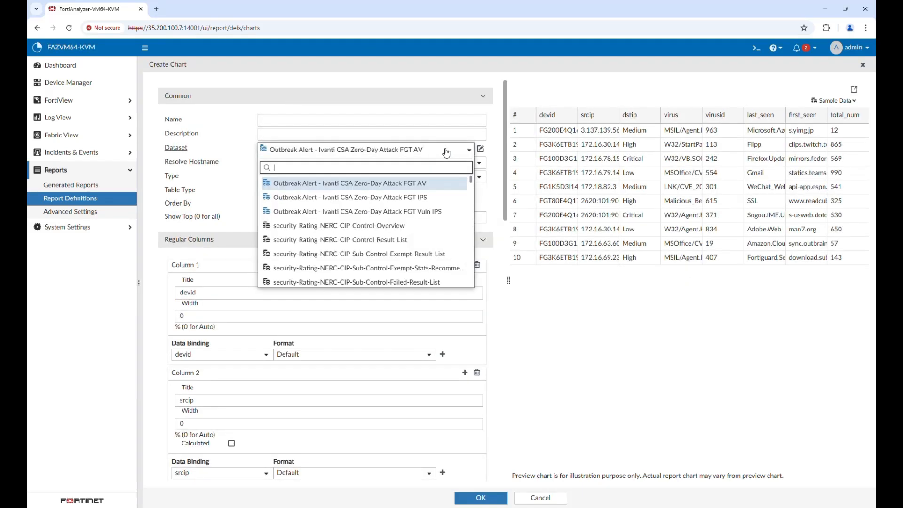
type("02")
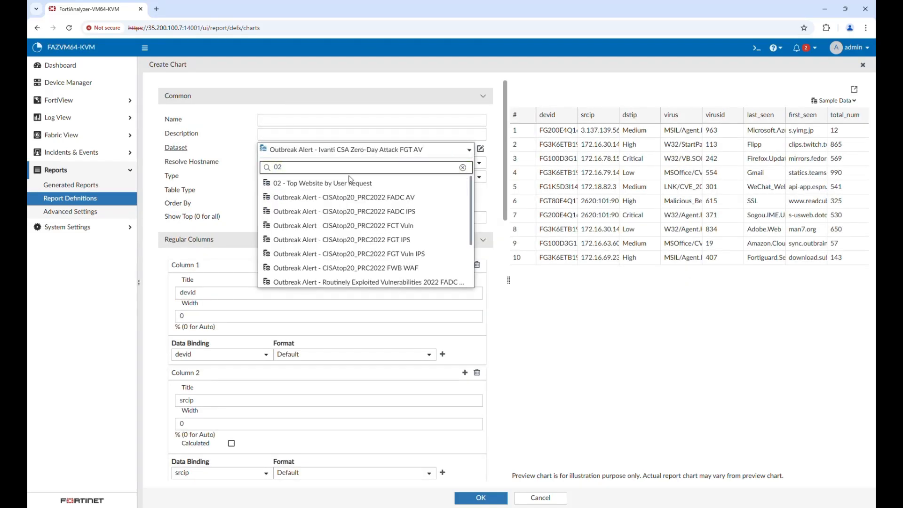
left_click(329, 182)
Name the website chart Top_website_by_user_request.
left_click(329, 119)
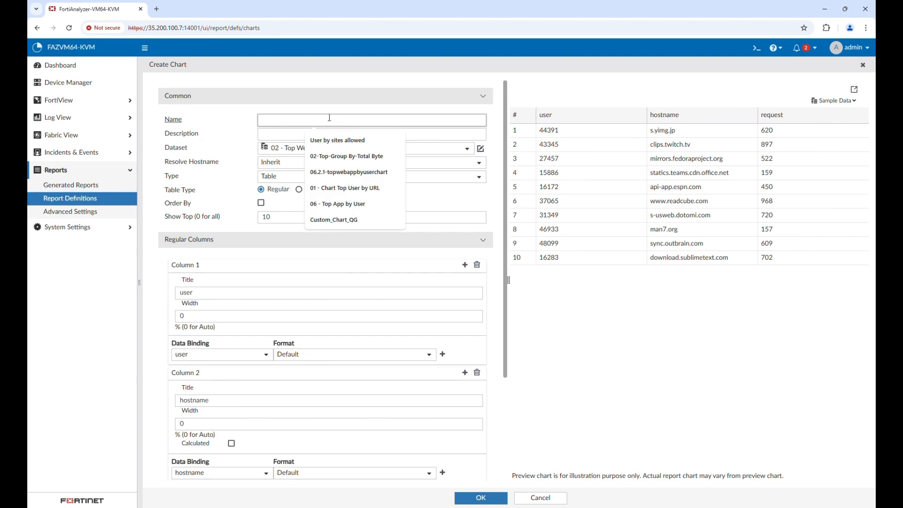
type("Top_websti")
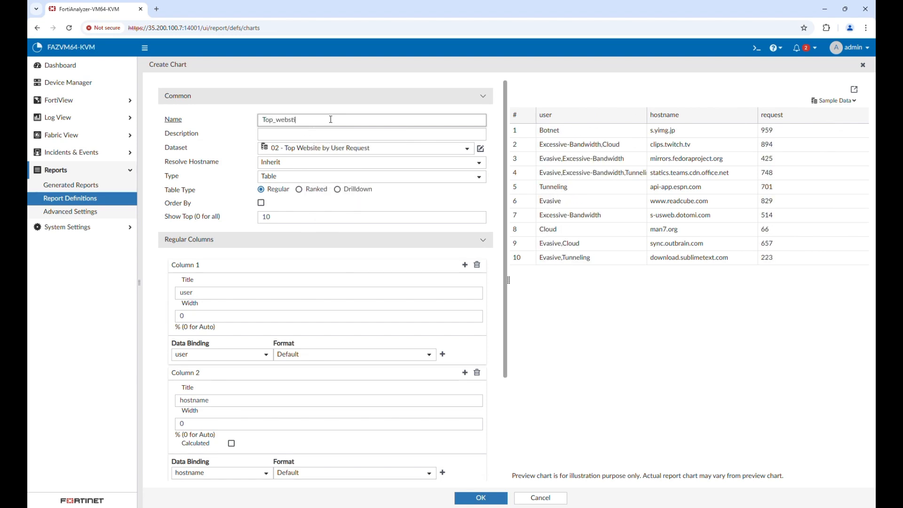
key("BackSpace")
type("ite")
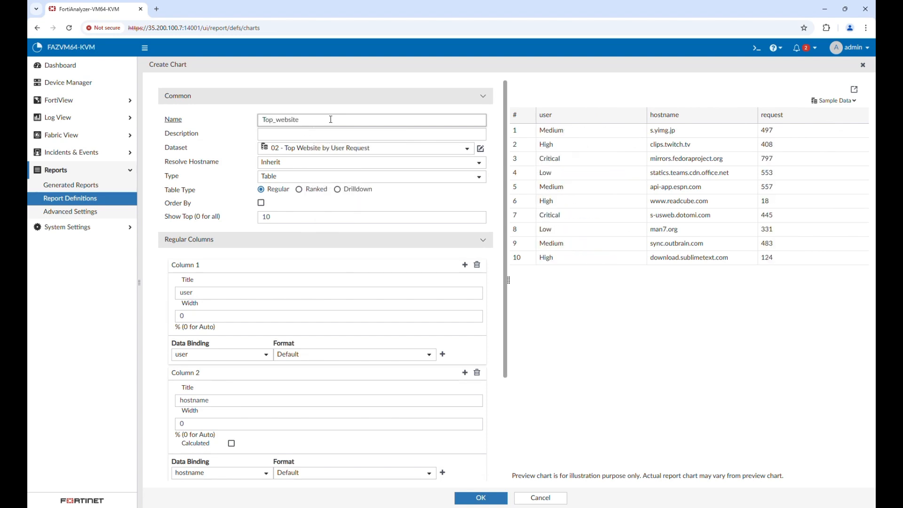
type("_")
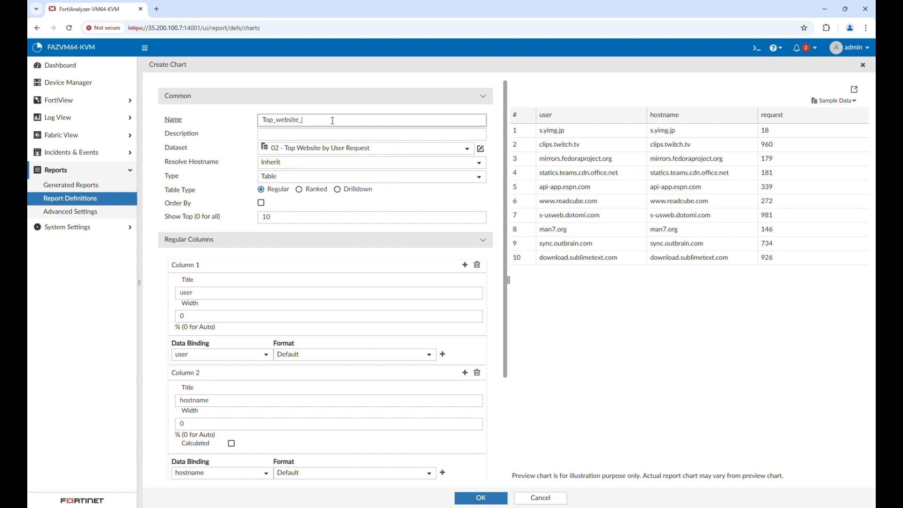
type("by_user")
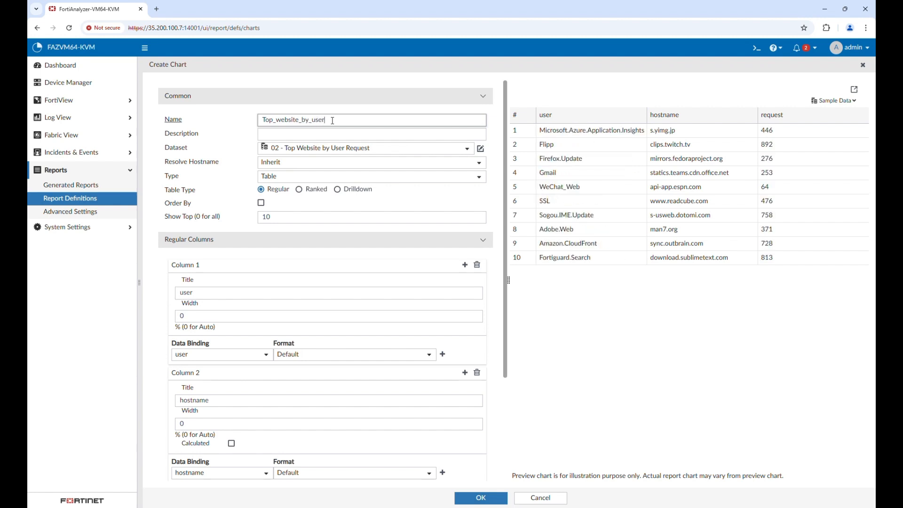
type("_request")
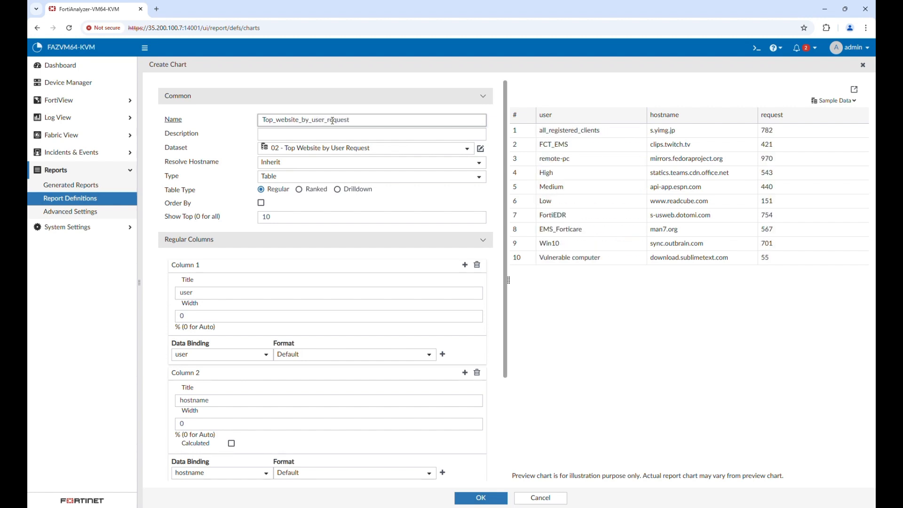
Preview the website chart with real data for the Previous 7 Days and save the chart.
left_click(839, 103)
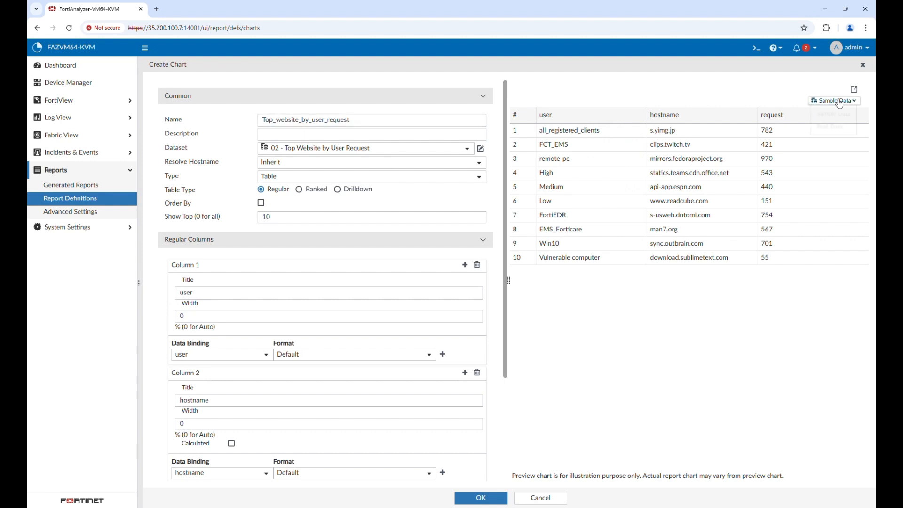
left_click(822, 132)
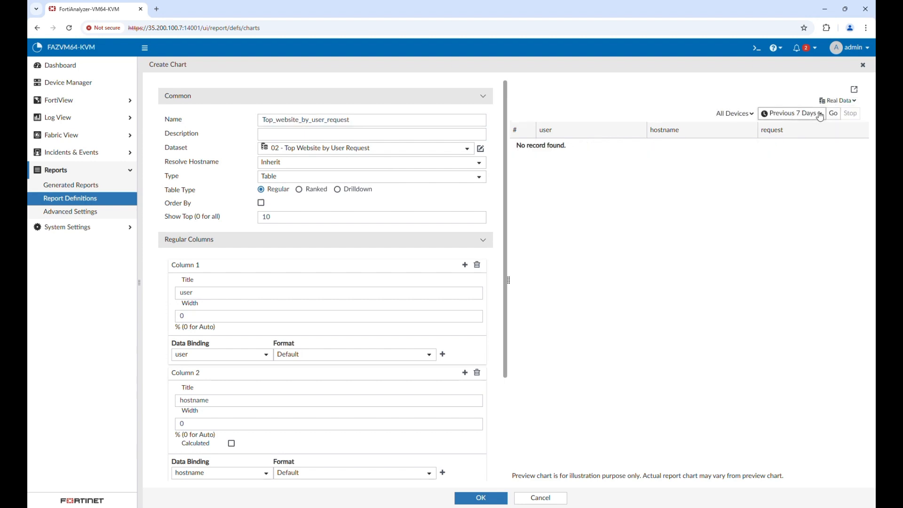
left_click(833, 114)
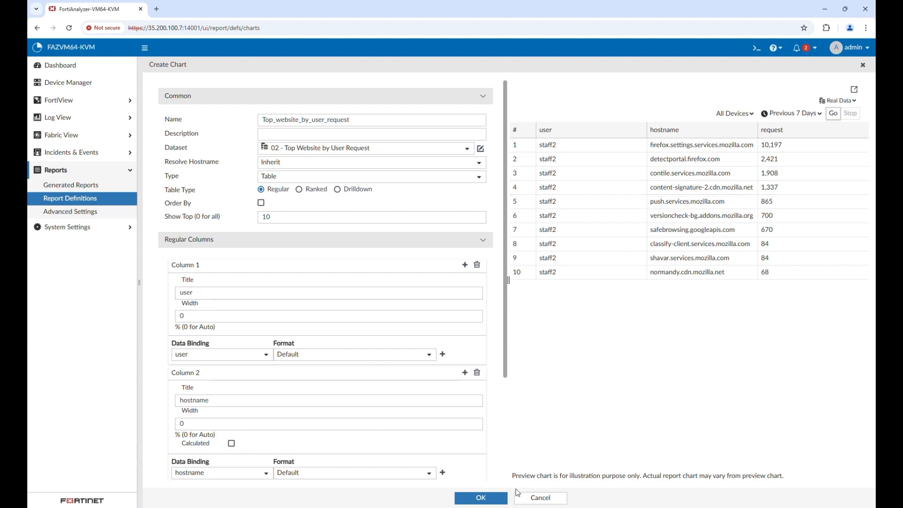
left_click(478, 498)
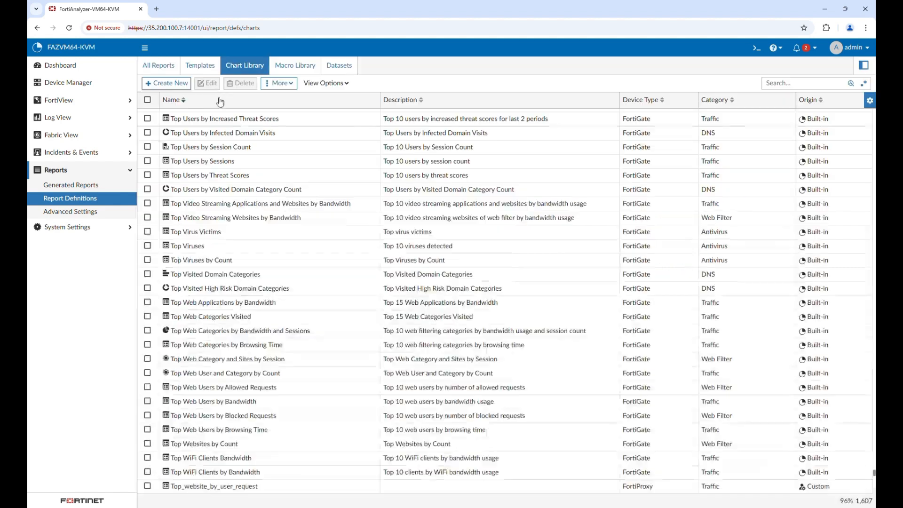
Create a new report template named Template_FPX_QG and set its category to Others.
left_click(210, 68)
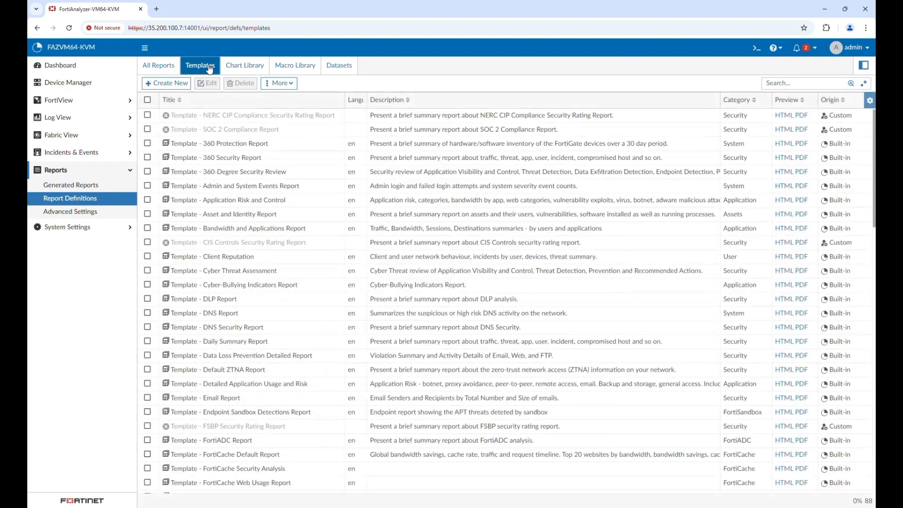
left_click(171, 84)
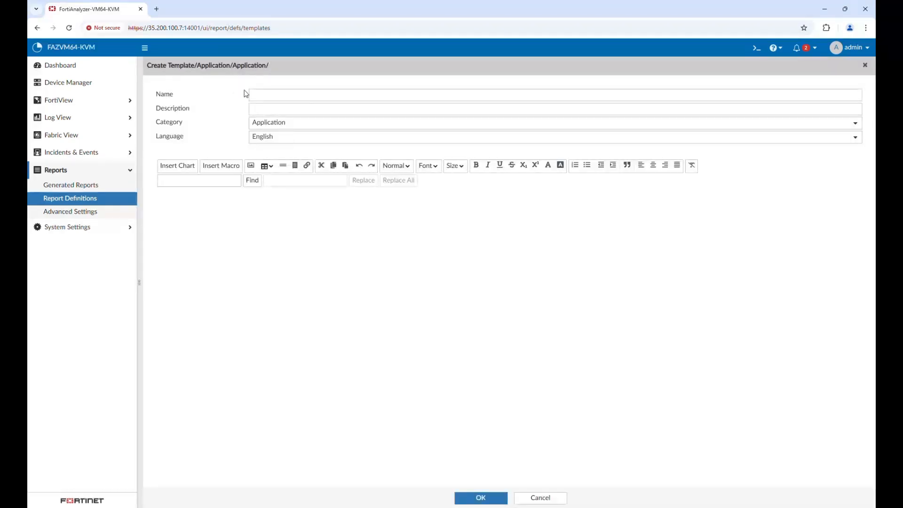
left_click(271, 94)
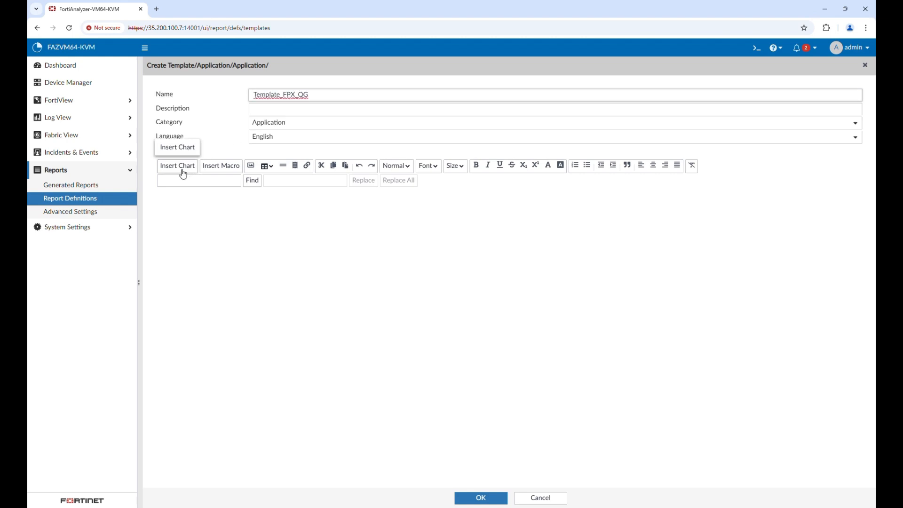
left_click(298, 128)
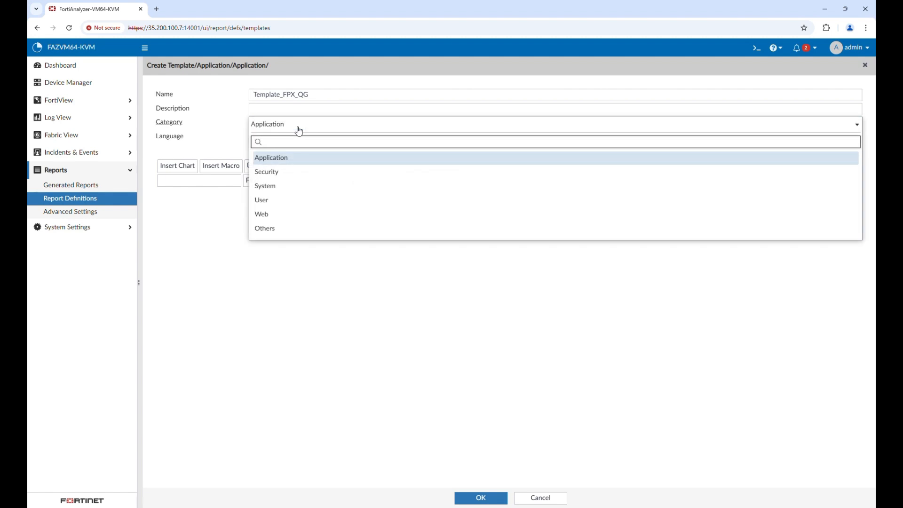
left_click(273, 231)
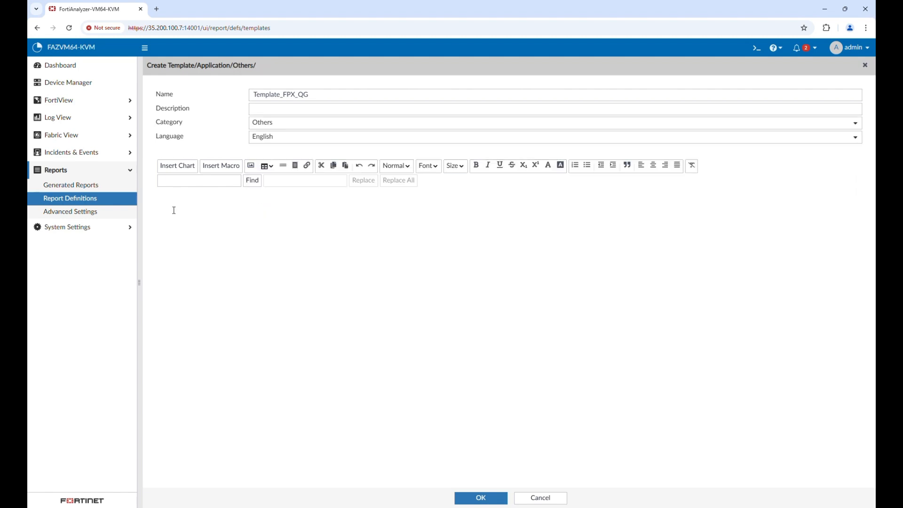
Insert the FortiProxy chart Chart_top_user_by_totalbyte into the body of the template with default title and 100% width.
left_click(178, 167)
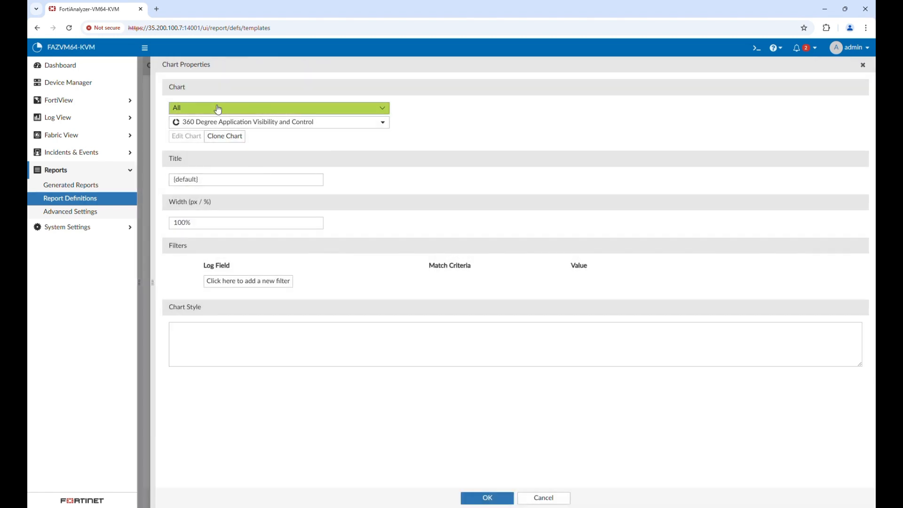
left_click(222, 123)
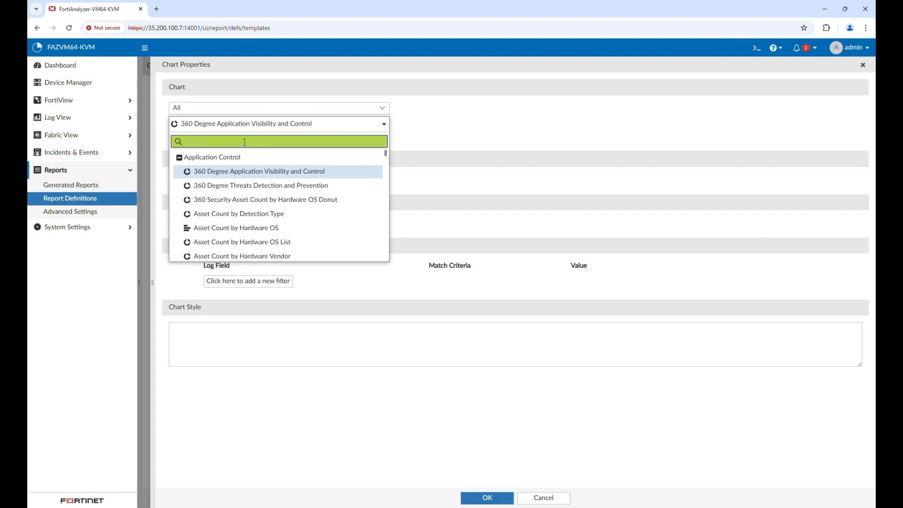
type("chart")
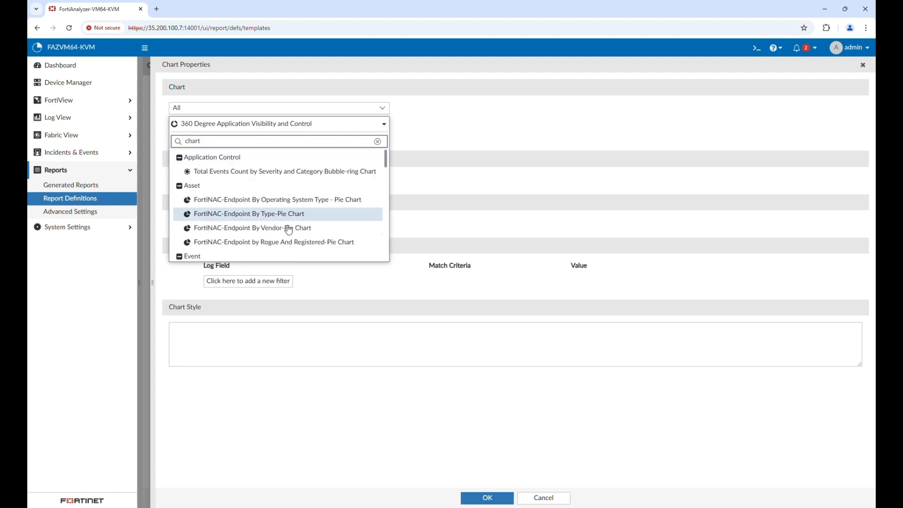
scroll(289, 230, "down", 5)
scroll(288, 230, "down", 5)
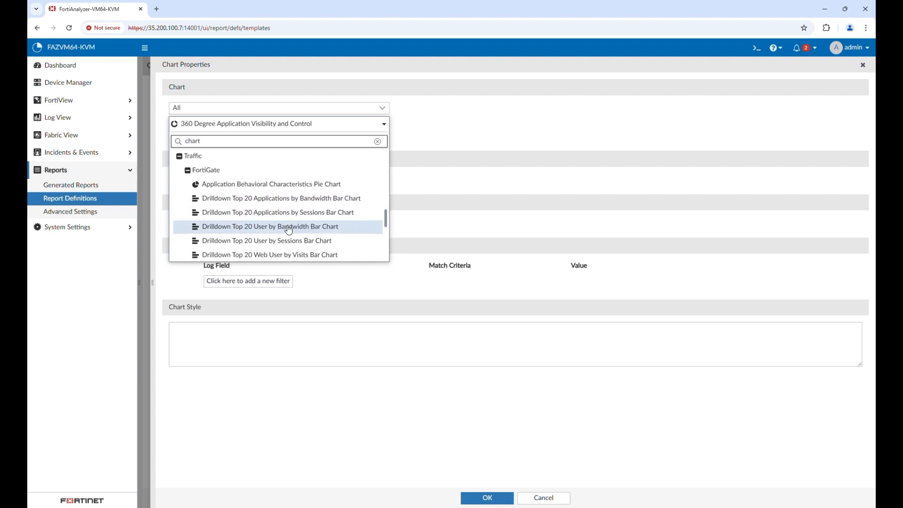
scroll(288, 230, "down", 4)
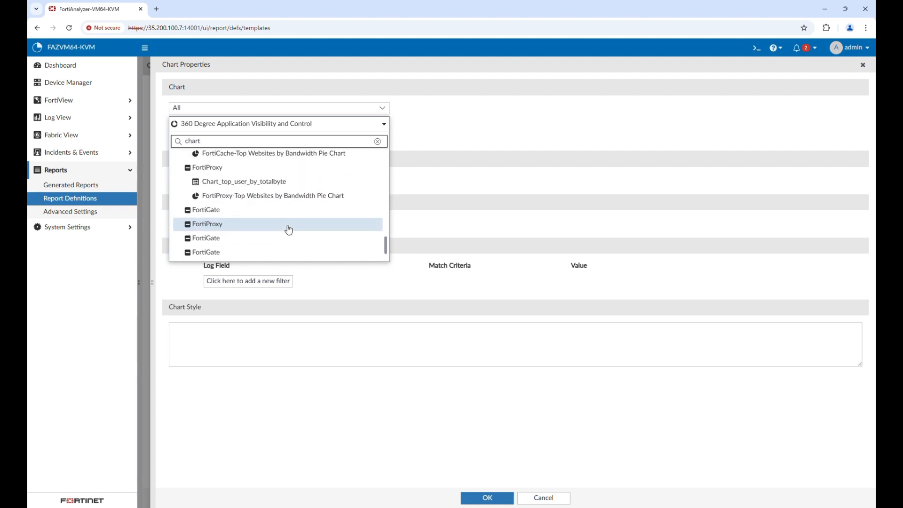
left_click(244, 184)
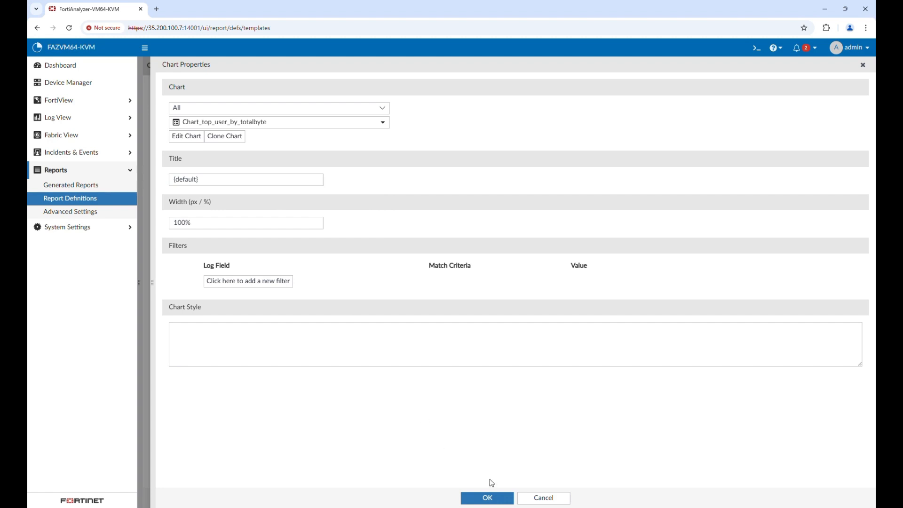
left_click(491, 502)
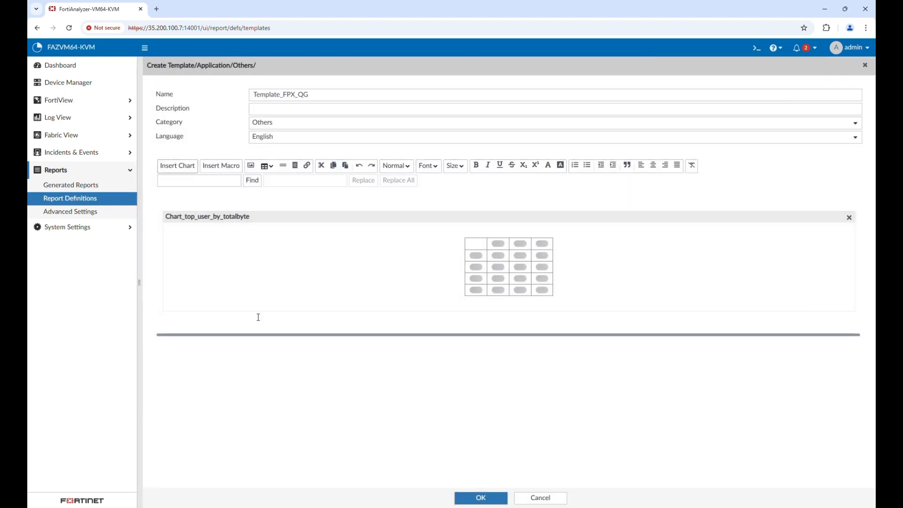
Start inserting another chart below the first one and limit the chart choices to the Traffic category.
left_click(258, 317)
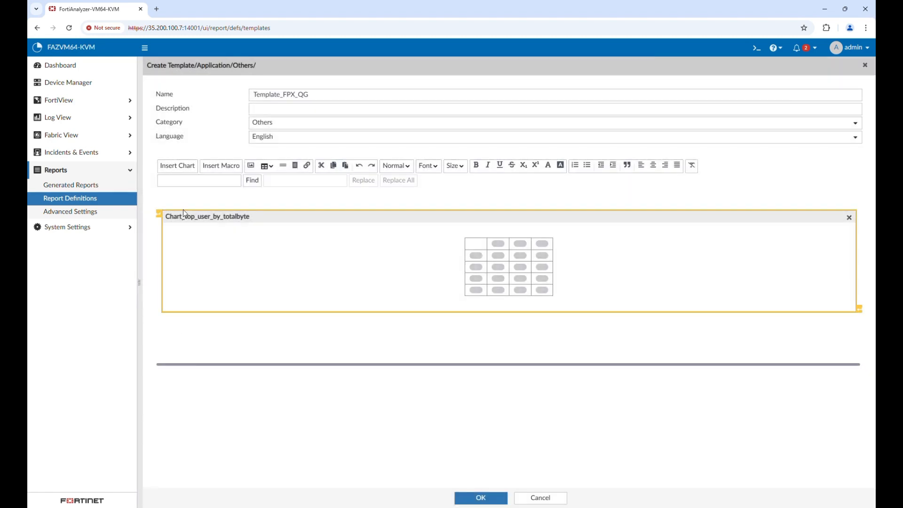
left_click(182, 166)
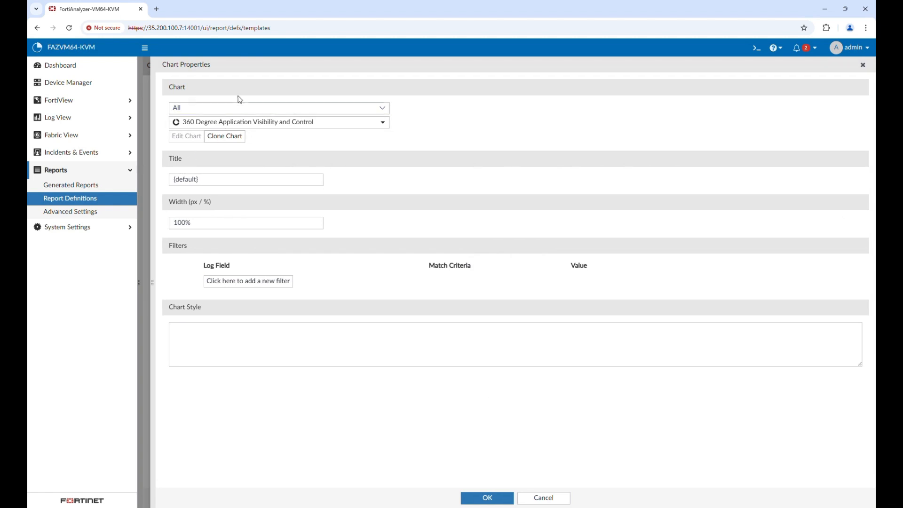
left_click(265, 109)
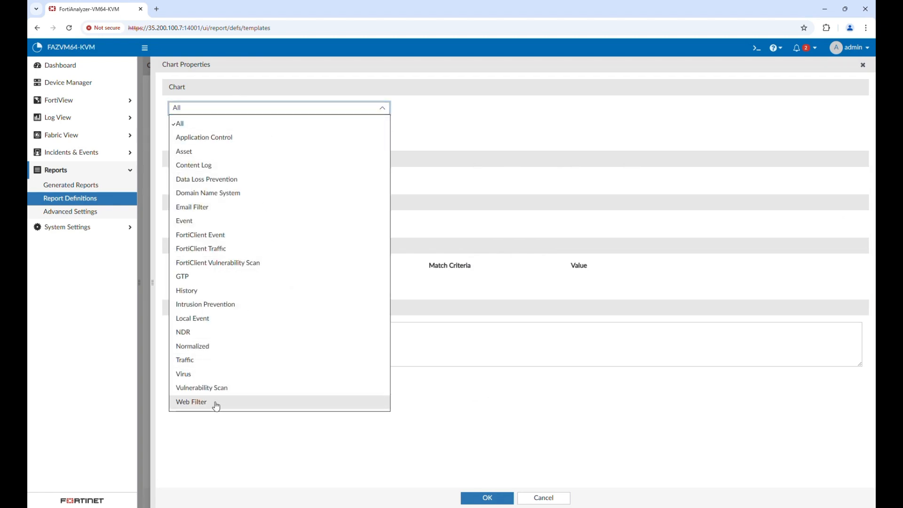
left_click(223, 362)
Choose the FortiProxy chart Top_website_by_user_request, insert it below the first chart, and save the template.
left_click(260, 127)
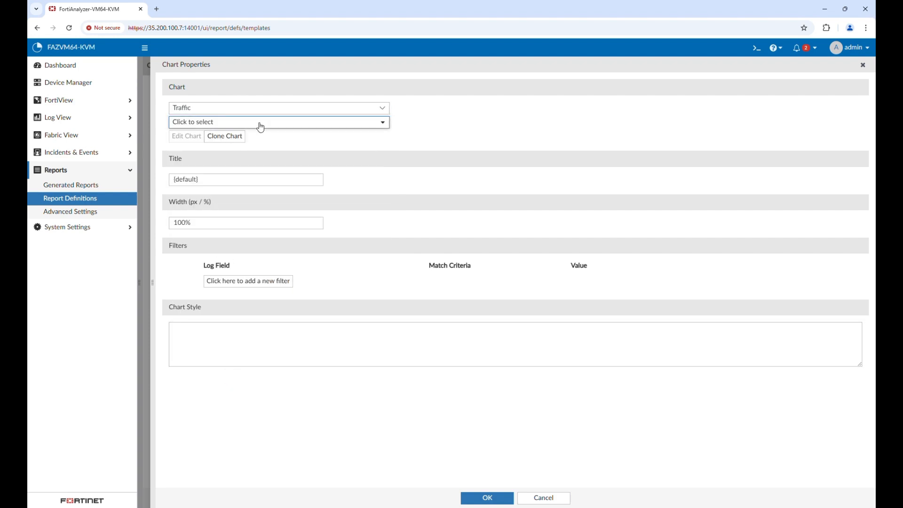
scroll(264, 197, "down", 10)
scroll(263, 197, "up", 10)
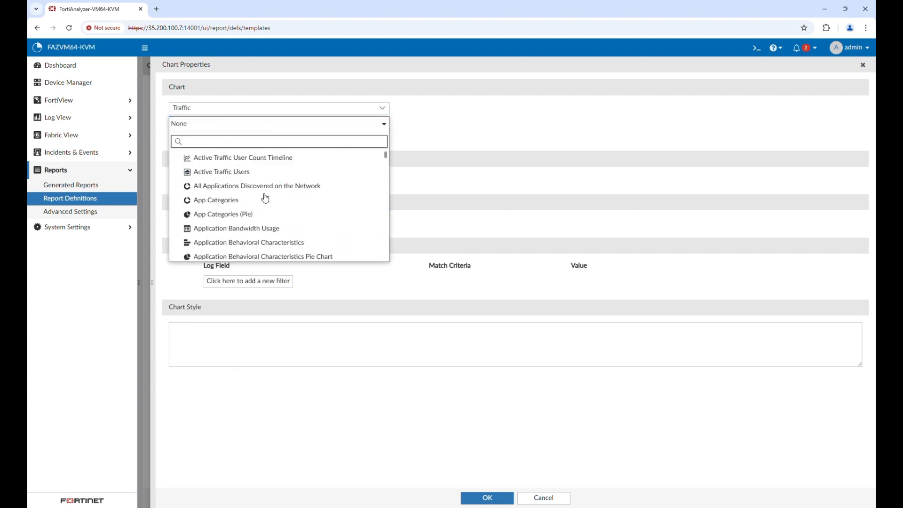
left_click(179, 158)
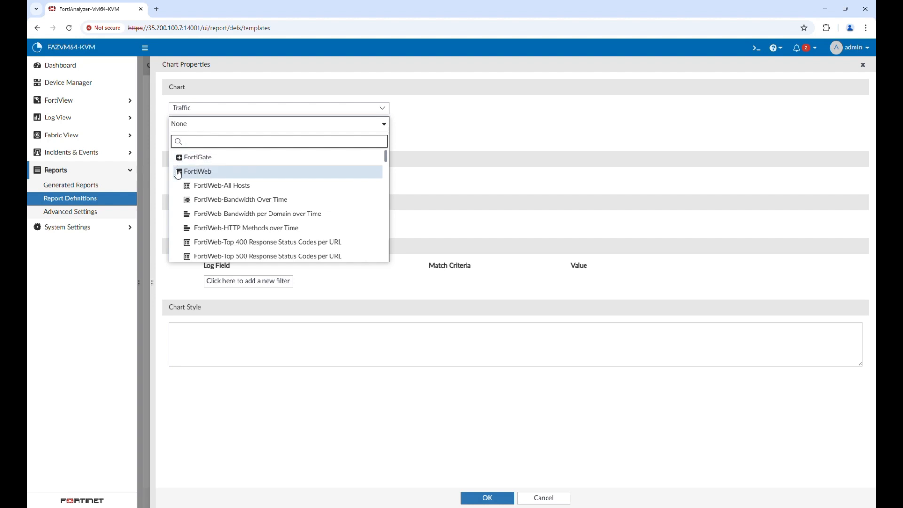
left_click(179, 172)
left_click(179, 186)
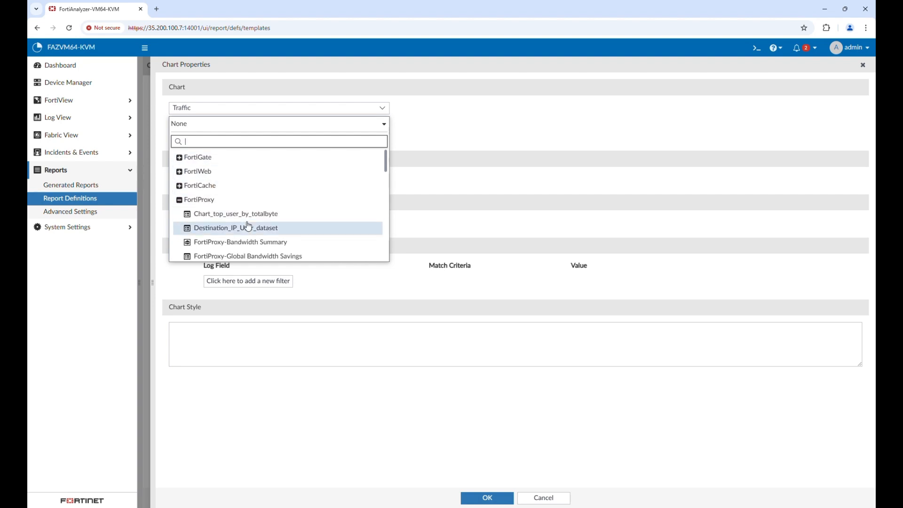
scroll(248, 227, "down", 1)
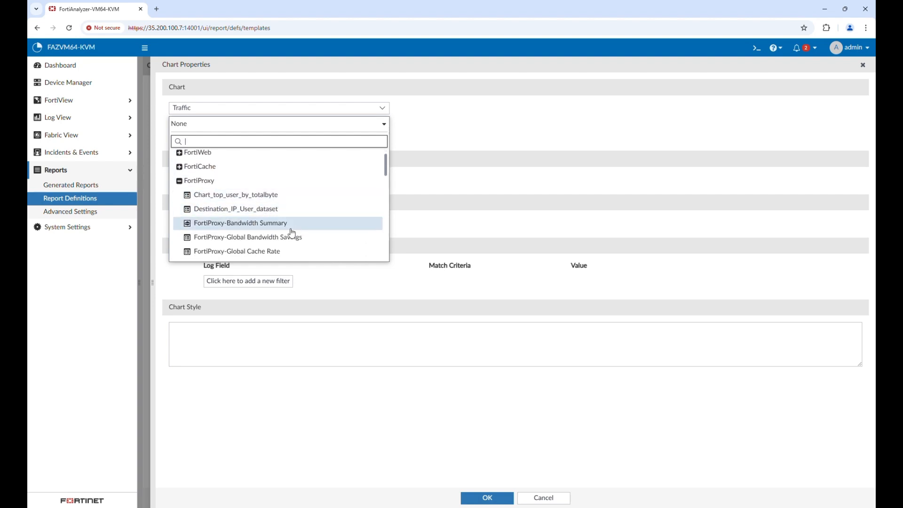
scroll(289, 232, "down", 5)
scroll(291, 232, "down", 5)
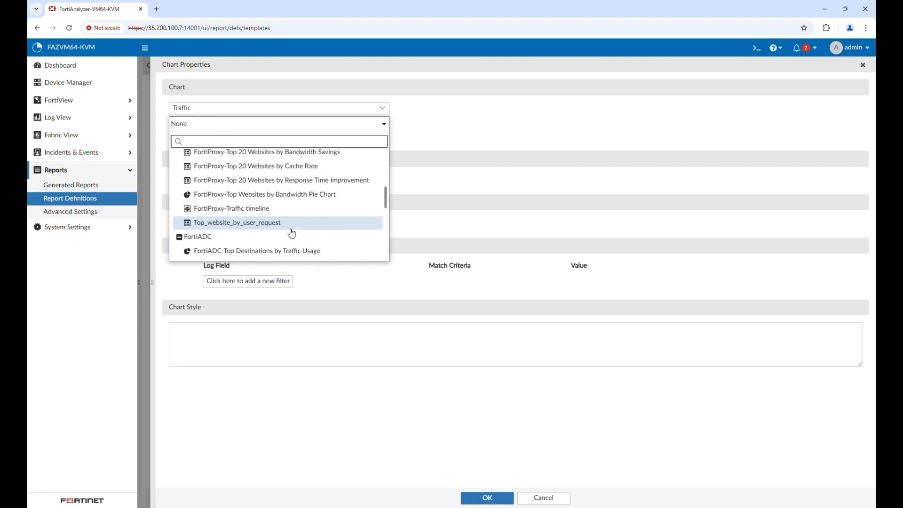
left_click(263, 225)
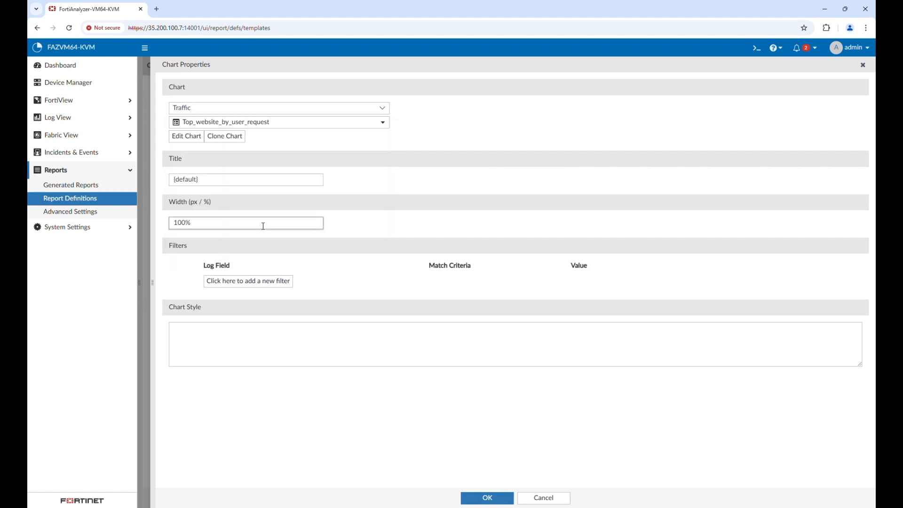
left_click(487, 497)
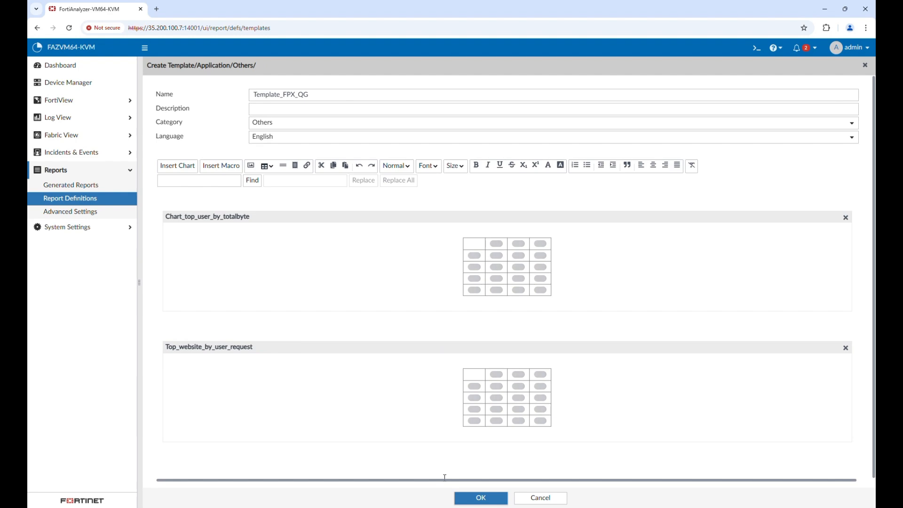
left_click(460, 497)
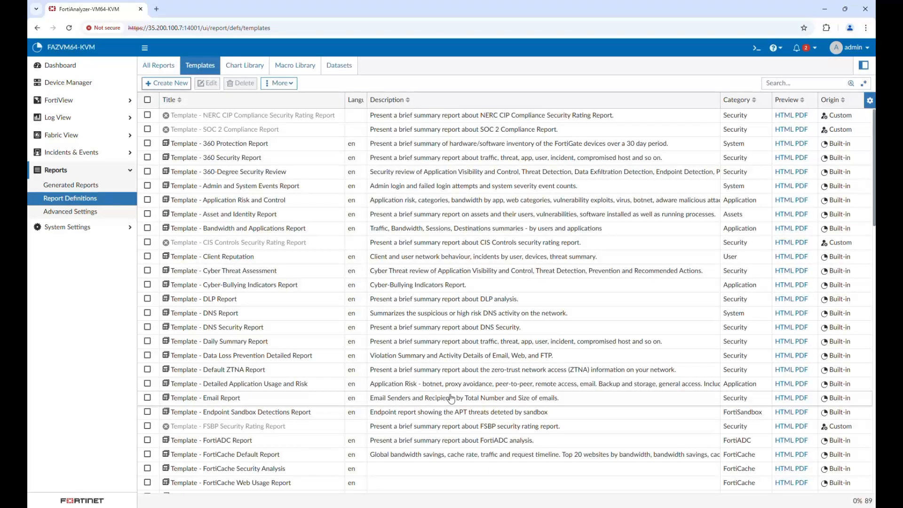
Create a report from Template_FPX_QG, keeping the name Copy of Template_FPX_QG and the All Reports folder.
scroll(407, 381, "down", 5)
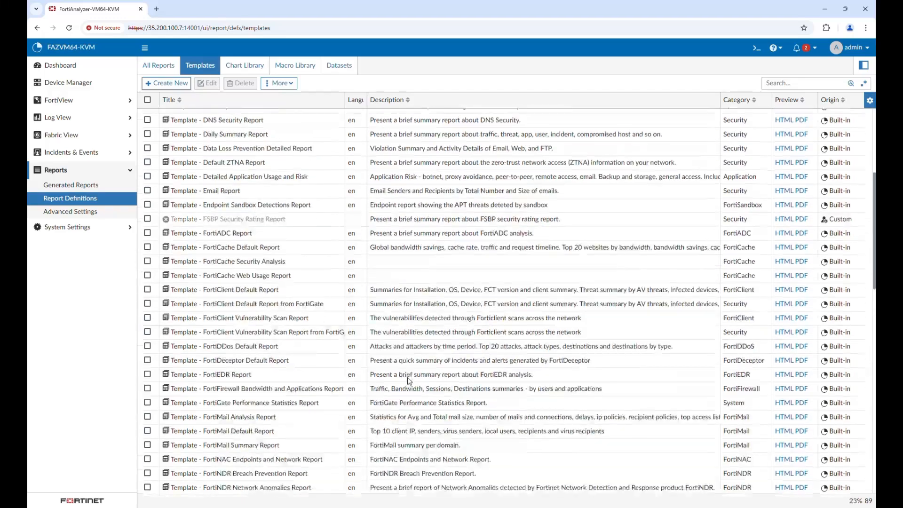
scroll(407, 380, "down", 15)
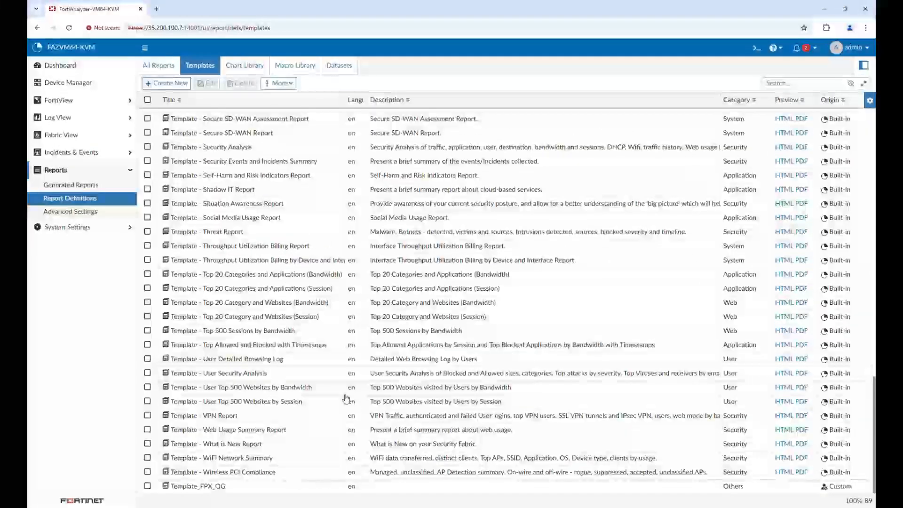
right_click(251, 491)
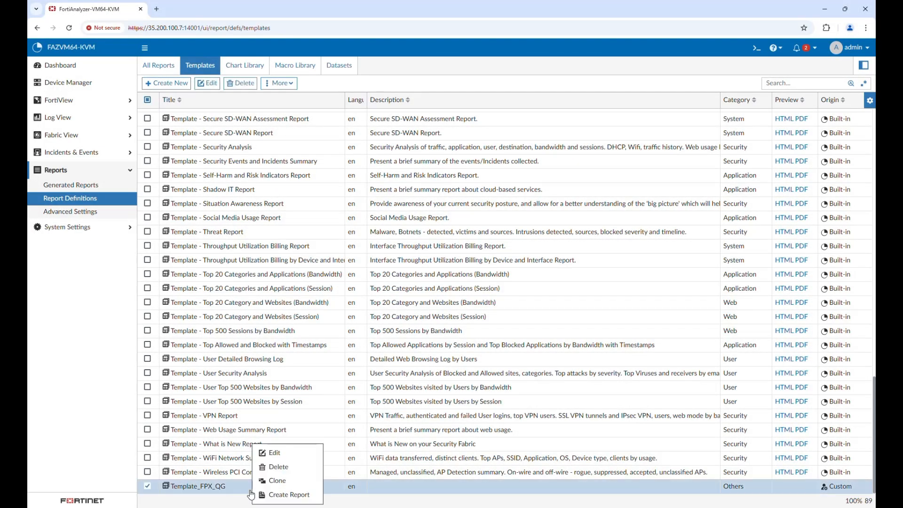
left_click(291, 495)
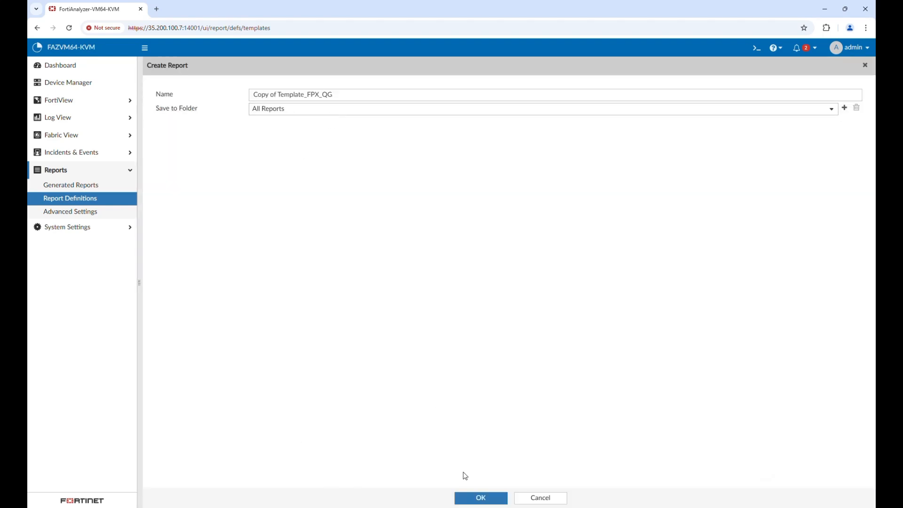
left_click(487, 496)
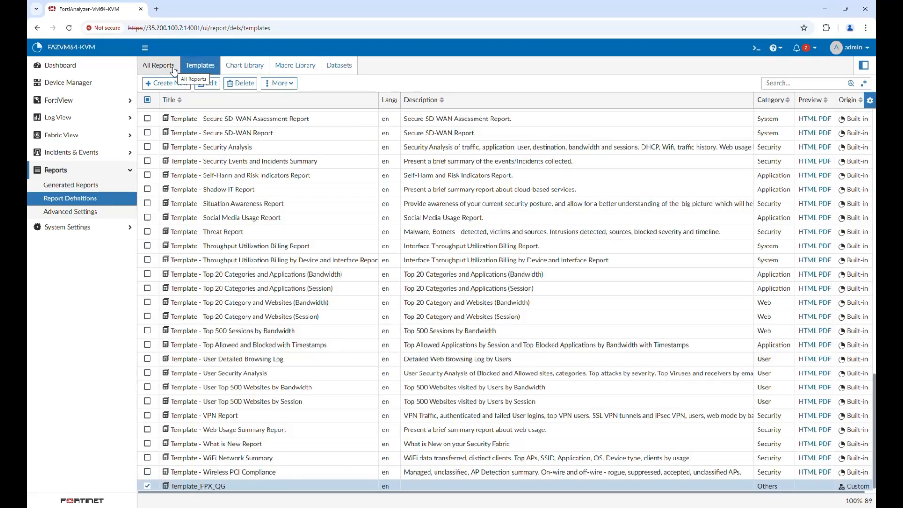
Review the settings of the report Copy of Template_FPX_QG, including its time period options, and return to the report list.
left_click(174, 70)
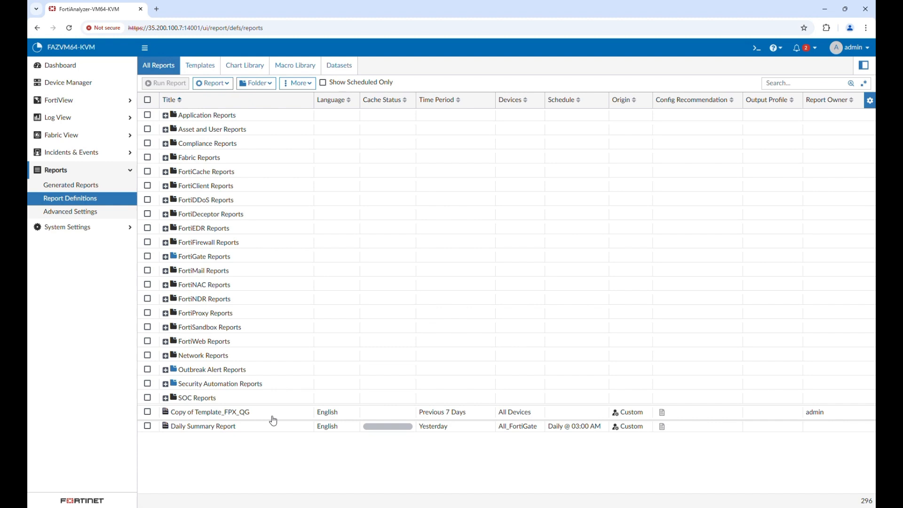
right_click(272, 418)
left_click(294, 355)
left_click(326, 168)
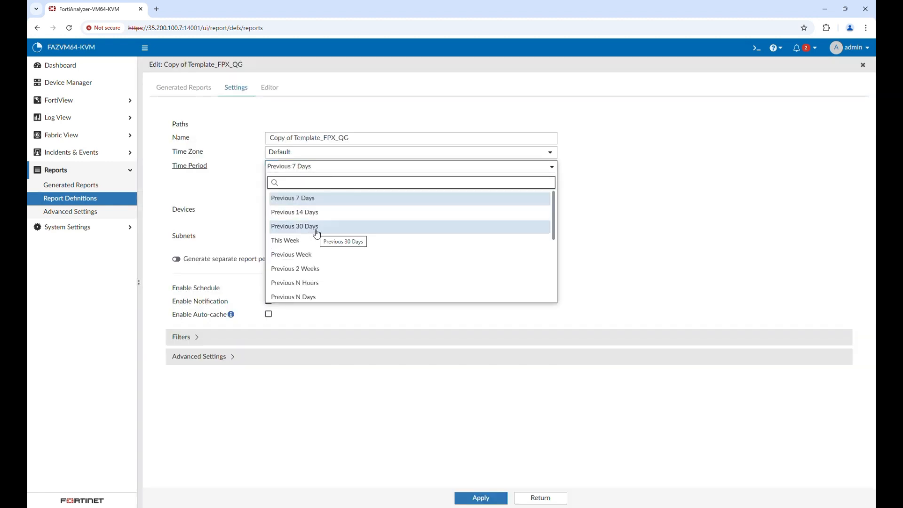
left_click(238, 196)
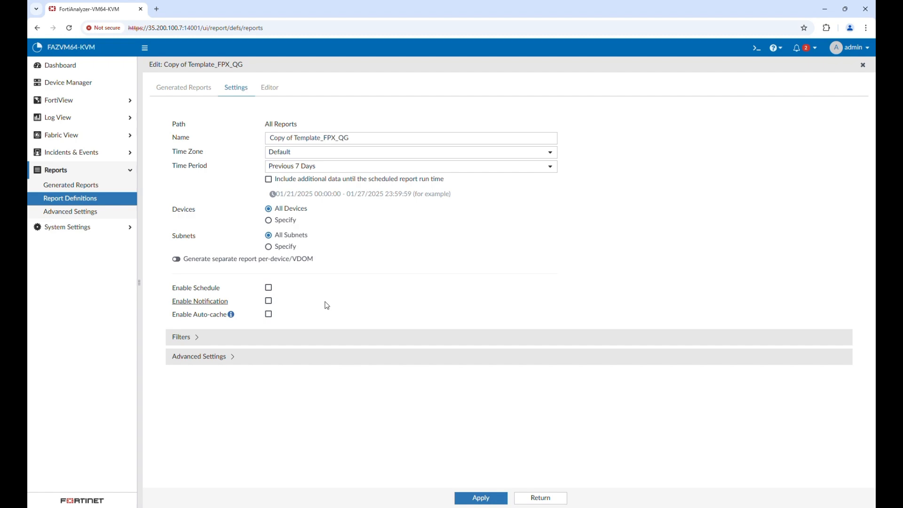
left_click(545, 502)
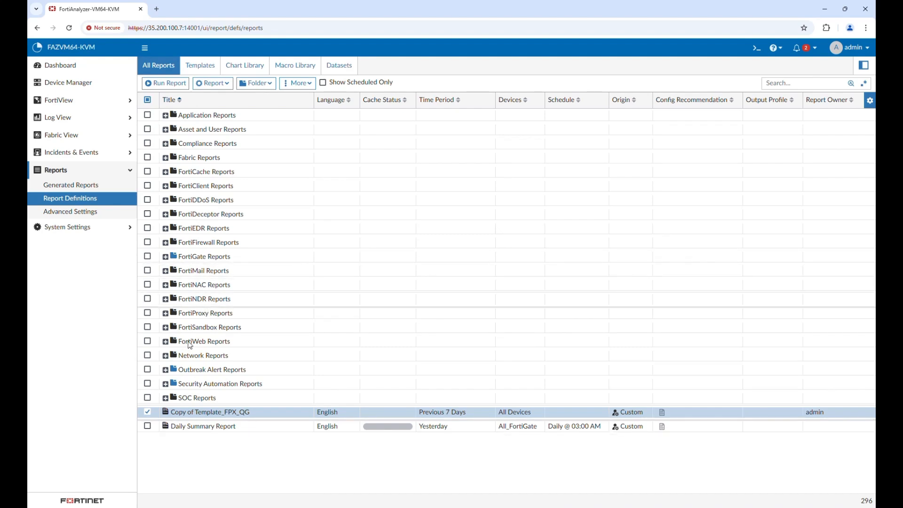
Run the report Copy of Template_FPX_QG and open its newly generated output in HTML format.
left_click(166, 83)
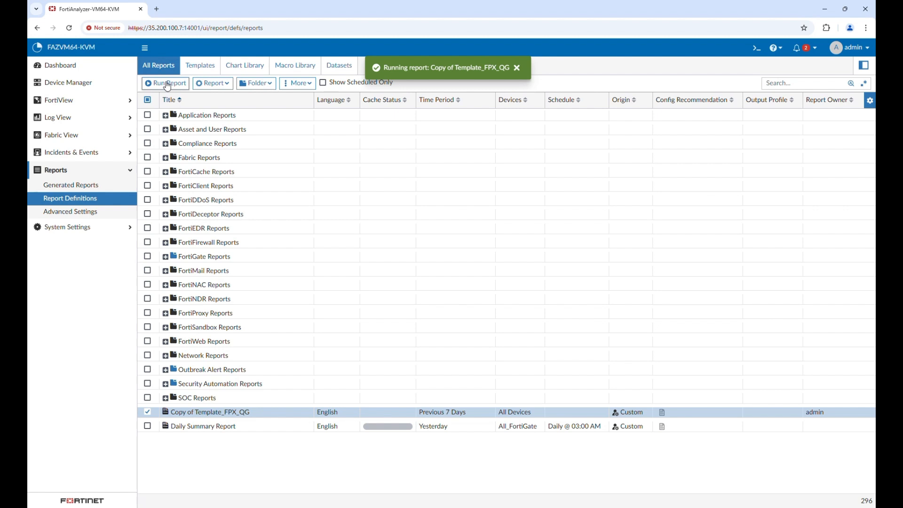
left_click(93, 192)
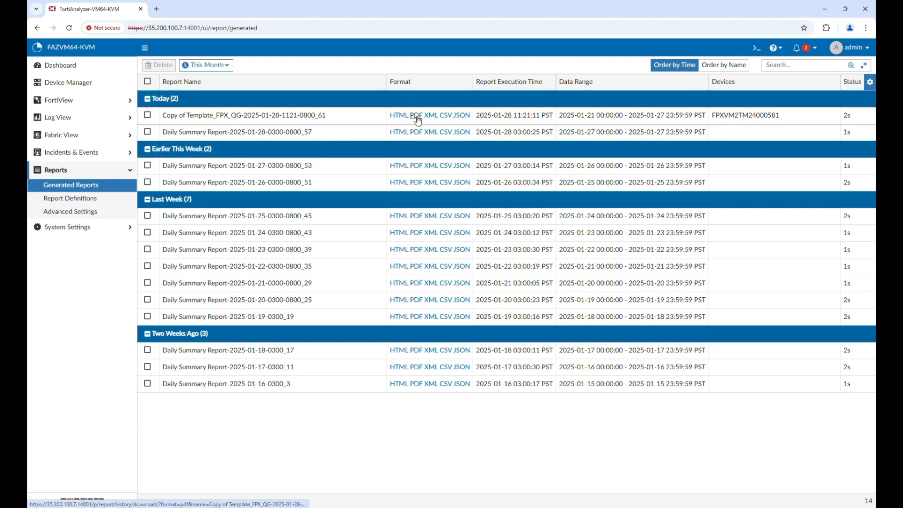
left_click(401, 121)
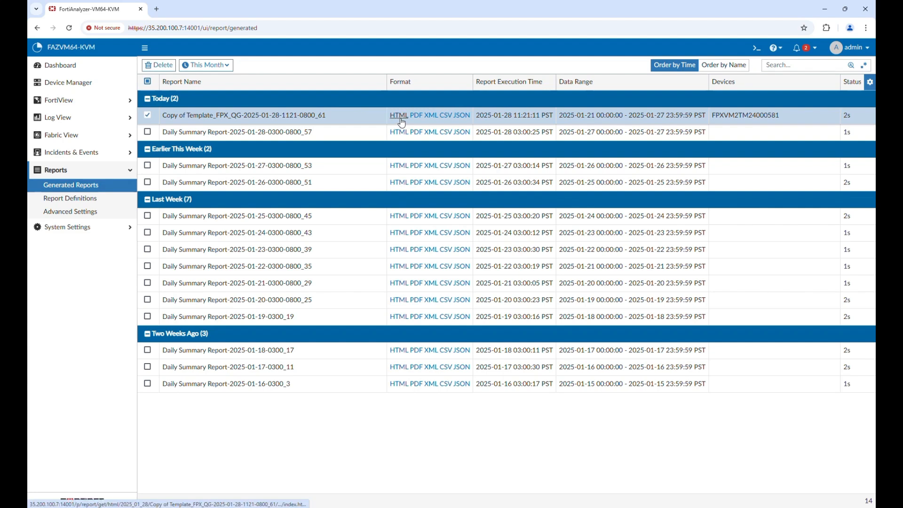